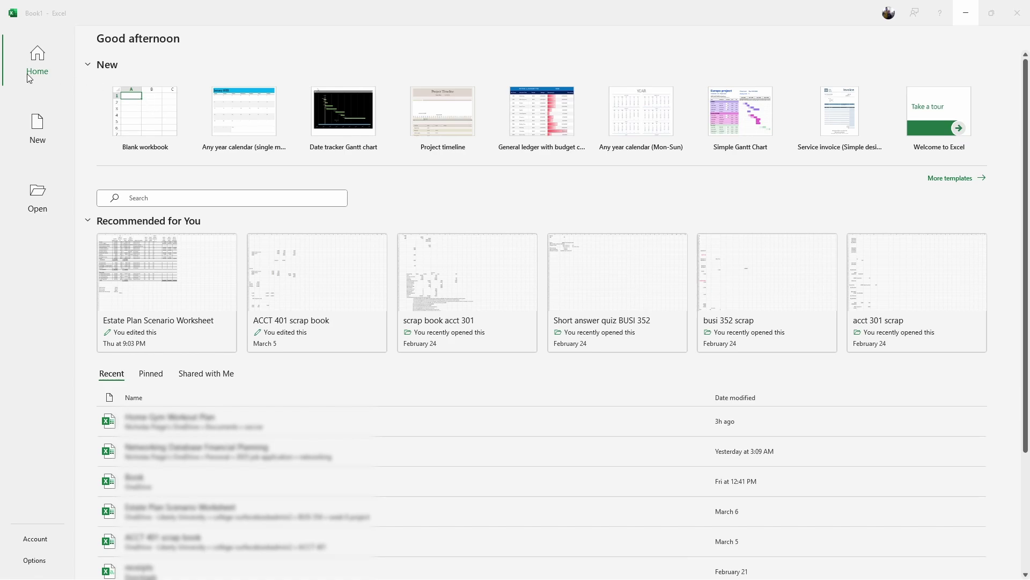
Step: Look through the Home, New and Open start pages and the template gallery, and return to the blank worksheet
left_click(43, 125)
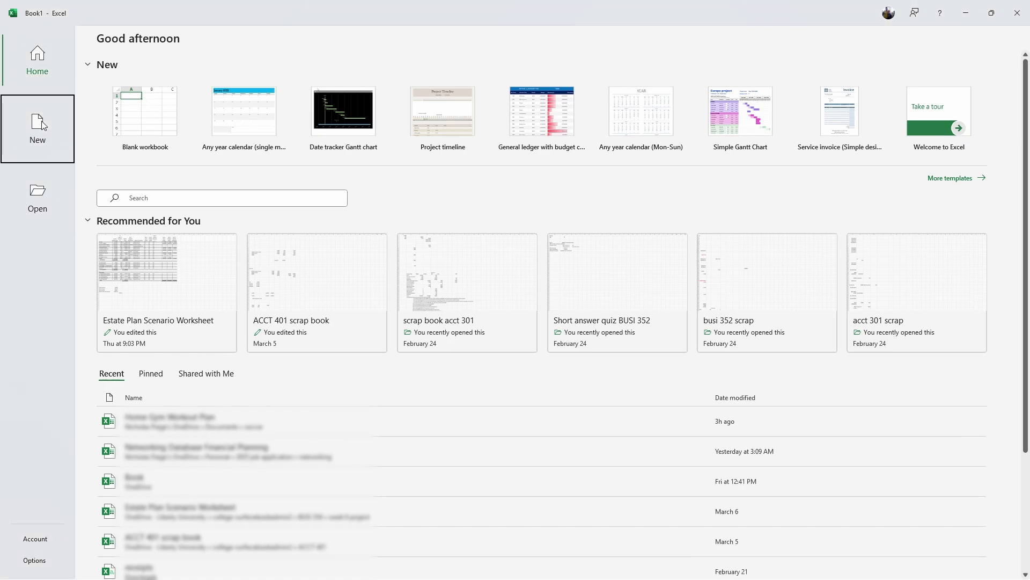
left_click(47, 192)
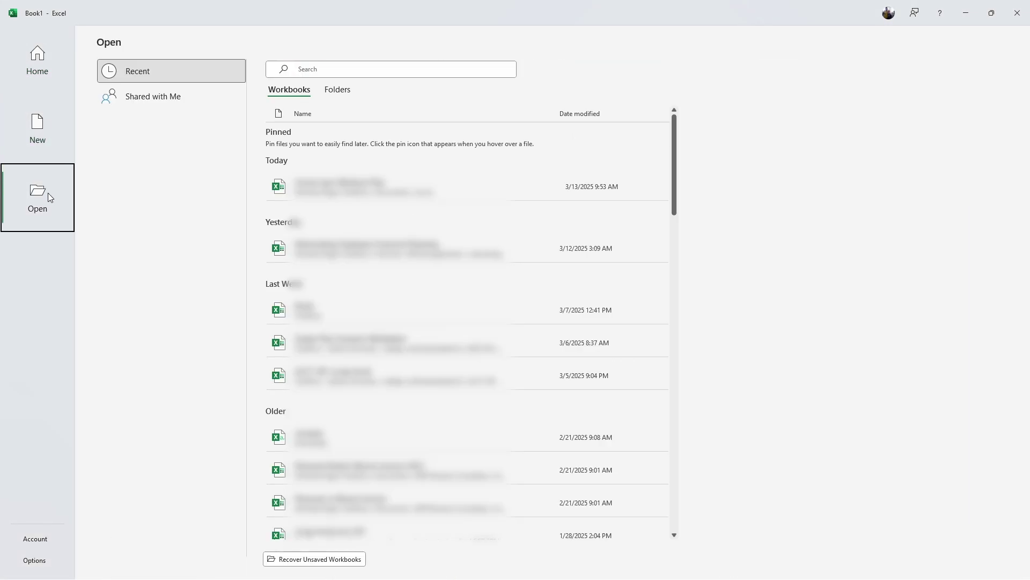
left_click(43, 66)
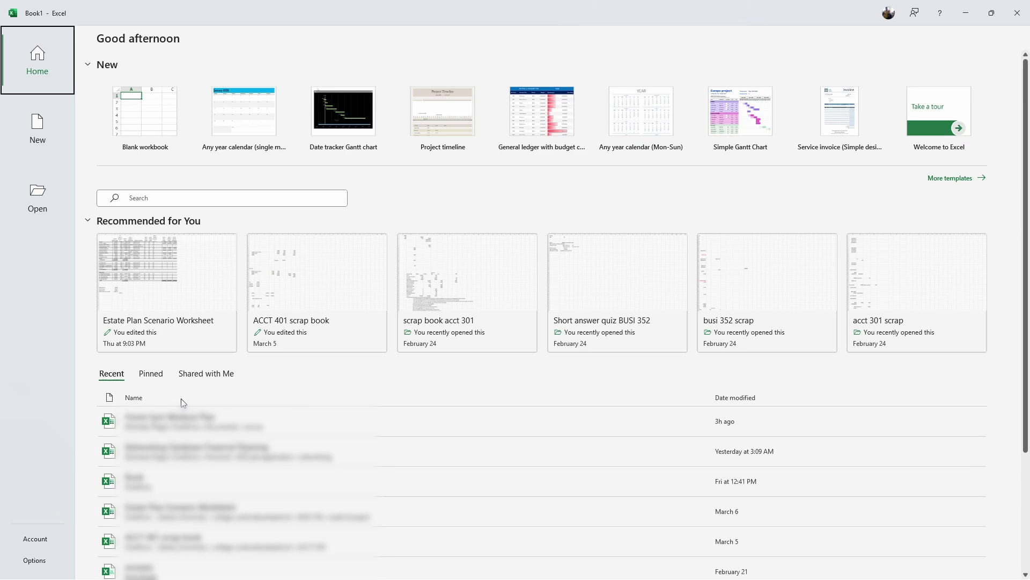
left_click(38, 131)
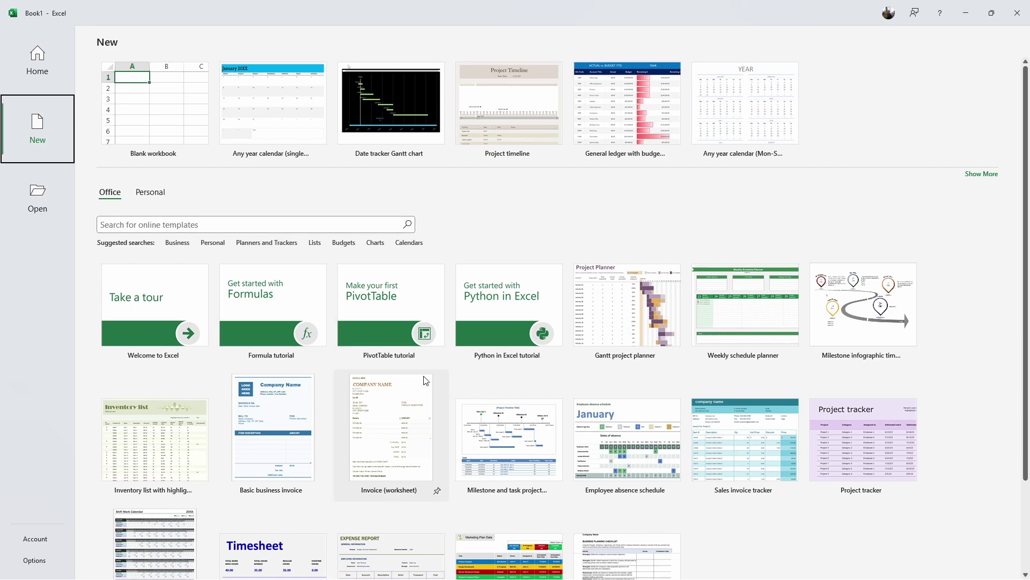
scroll(424, 429, "down", 2)
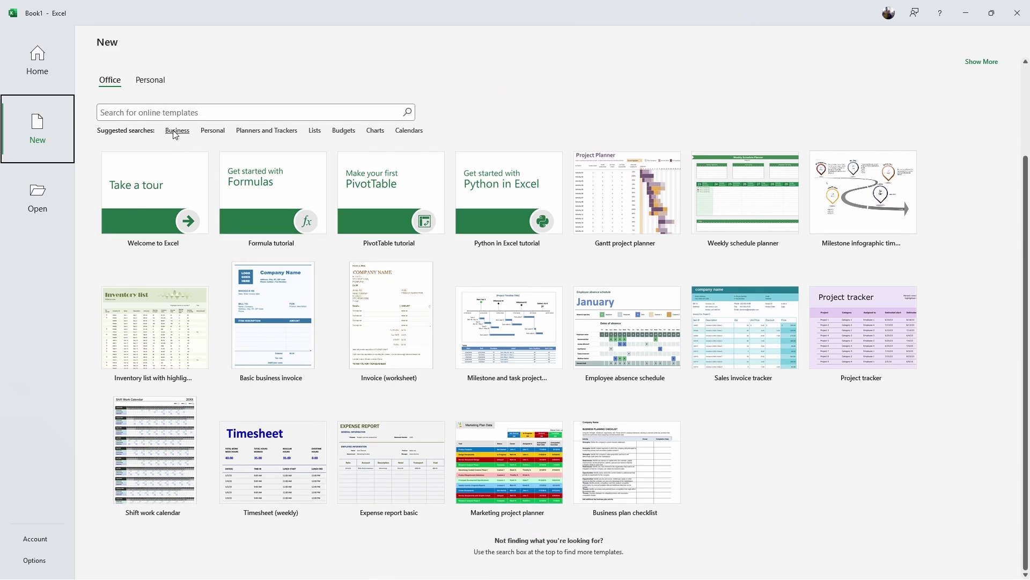
left_click(45, 200)
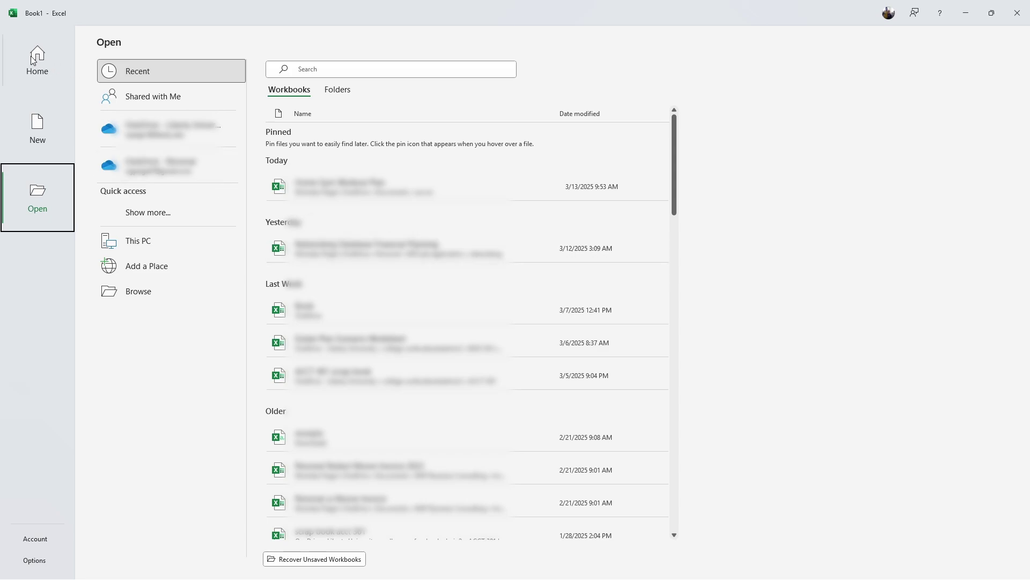
left_click(32, 60)
key("Escape")
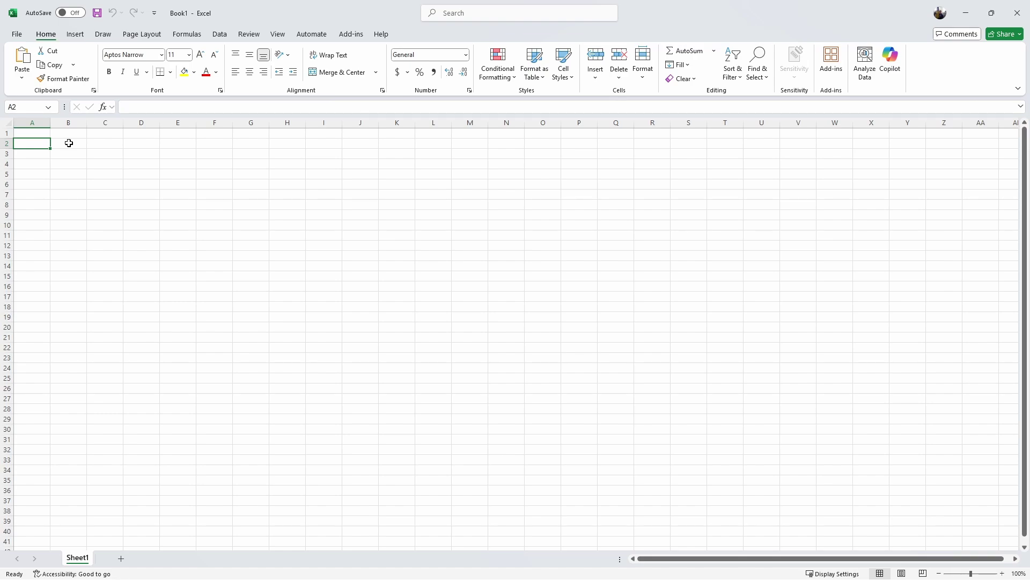
Step: Select cell A1, column A, row 2, cell B3, column B and row 3 in turn
left_click(33, 134)
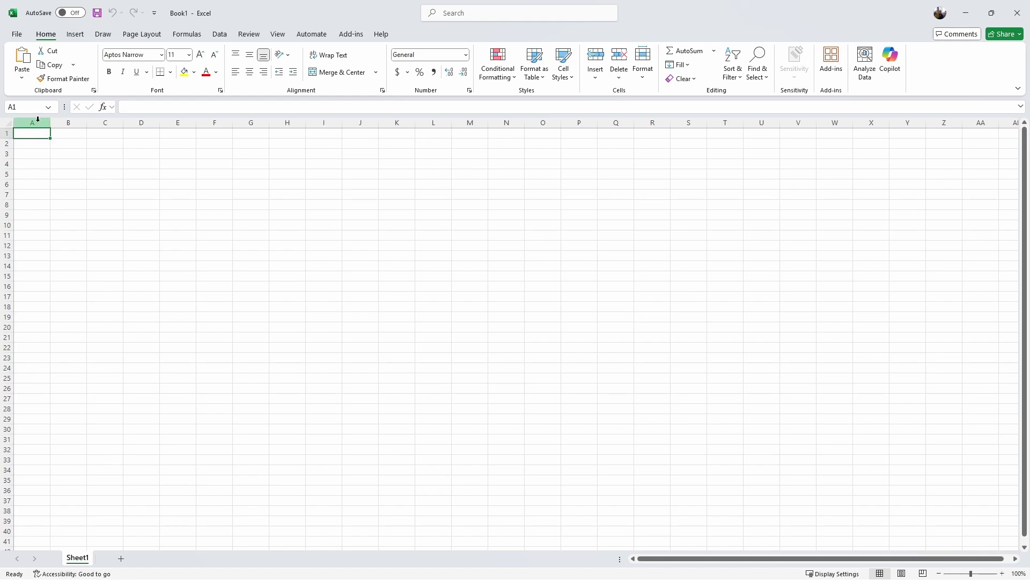
left_click(38, 119)
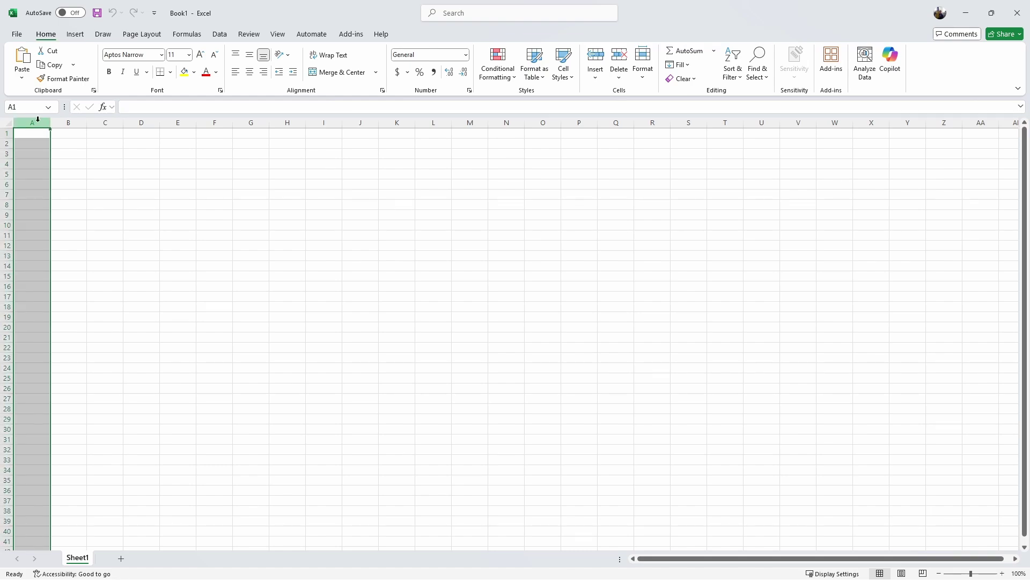
left_click(3, 144)
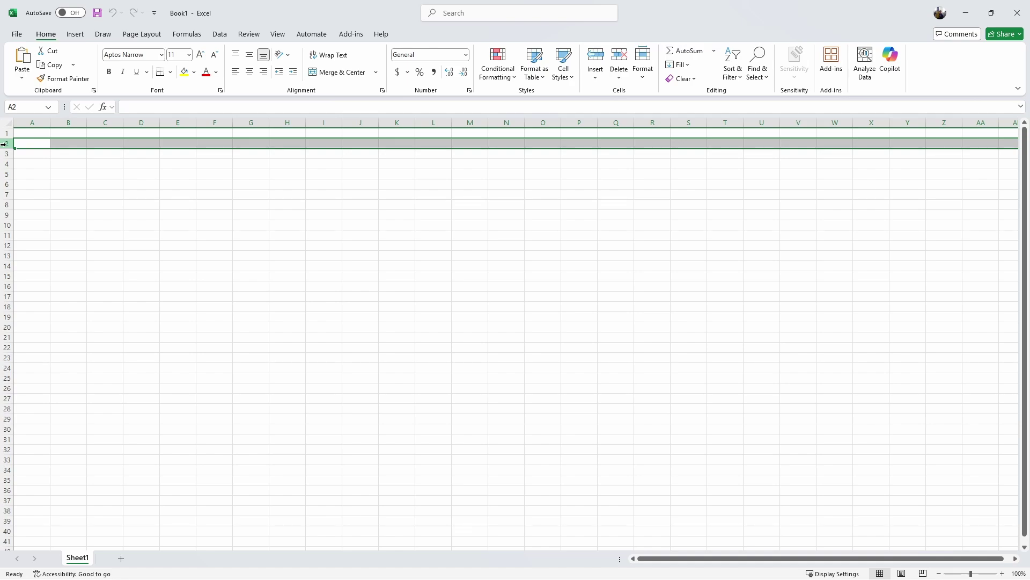
left_click(54, 155)
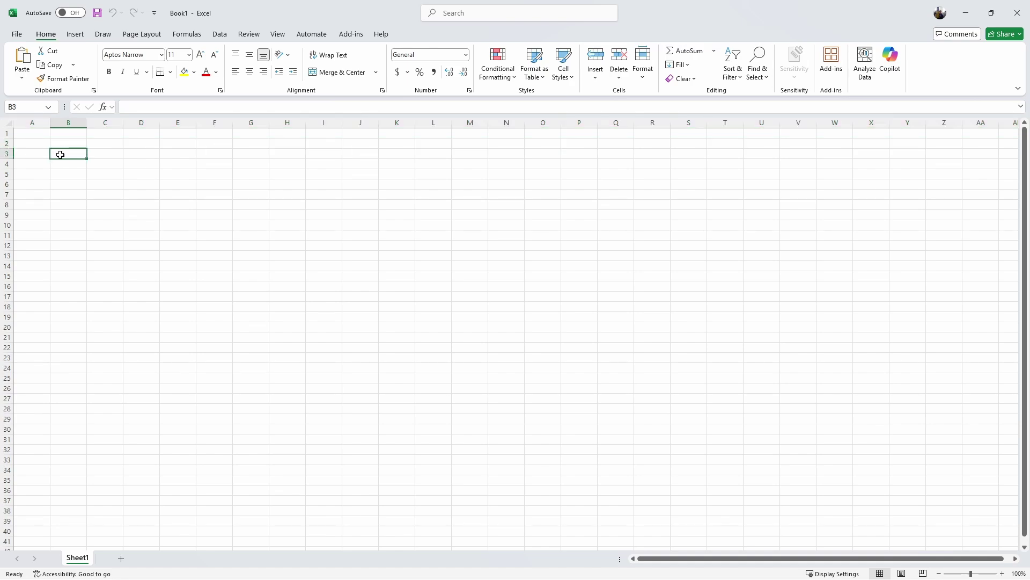
left_click(22, 108)
left_click(67, 123)
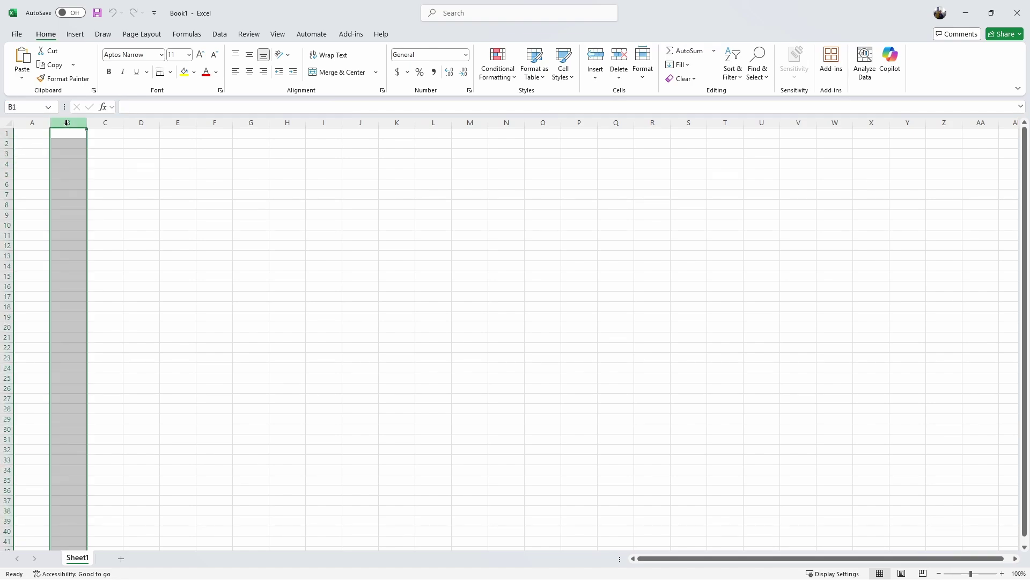
left_click(7, 154)
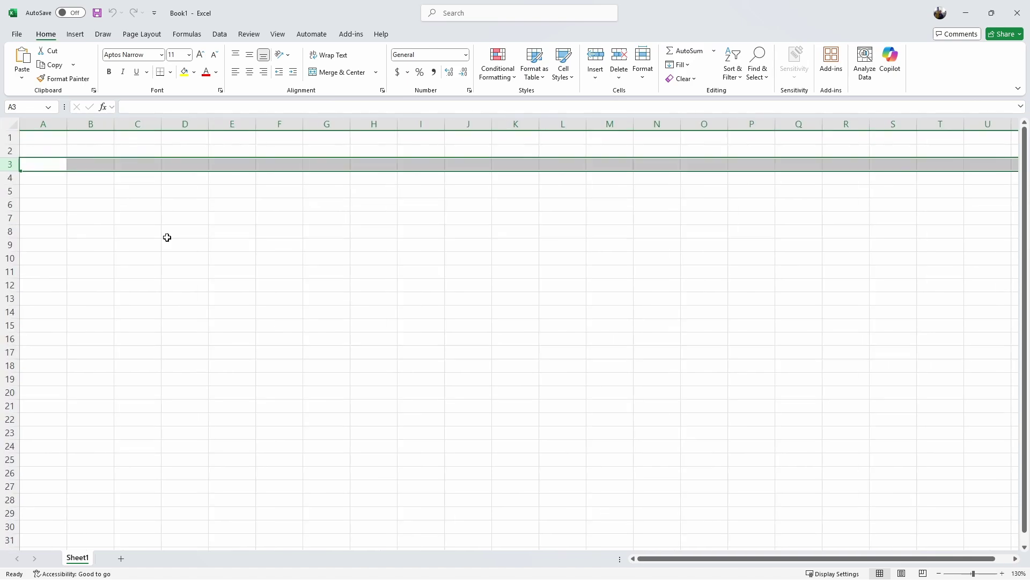
Step: Vary the worksheet zoom between 70% and 80%, return it to 100%, and select cell H17
scroll(167, 238, "down", 2)
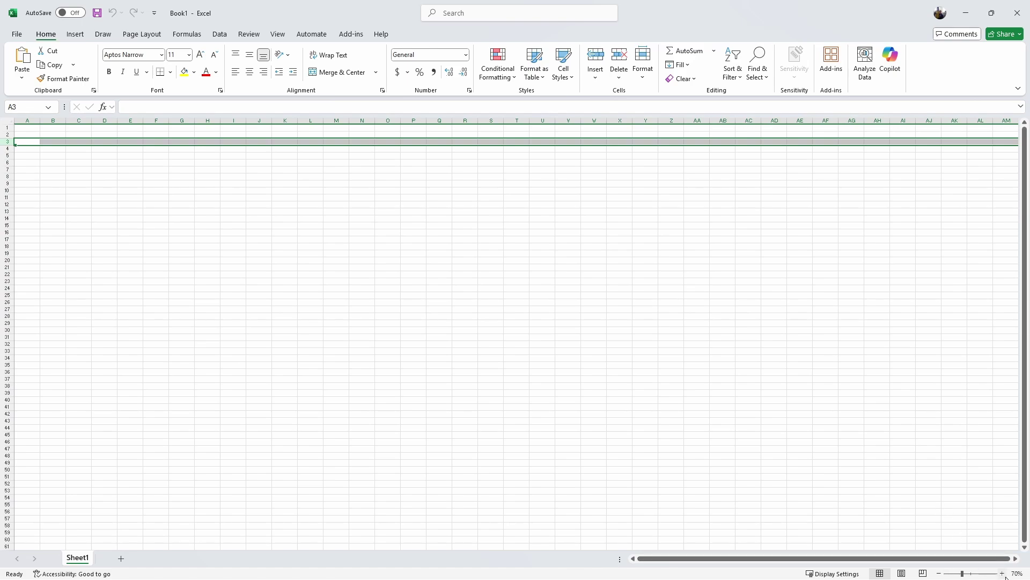
left_click(1003, 575)
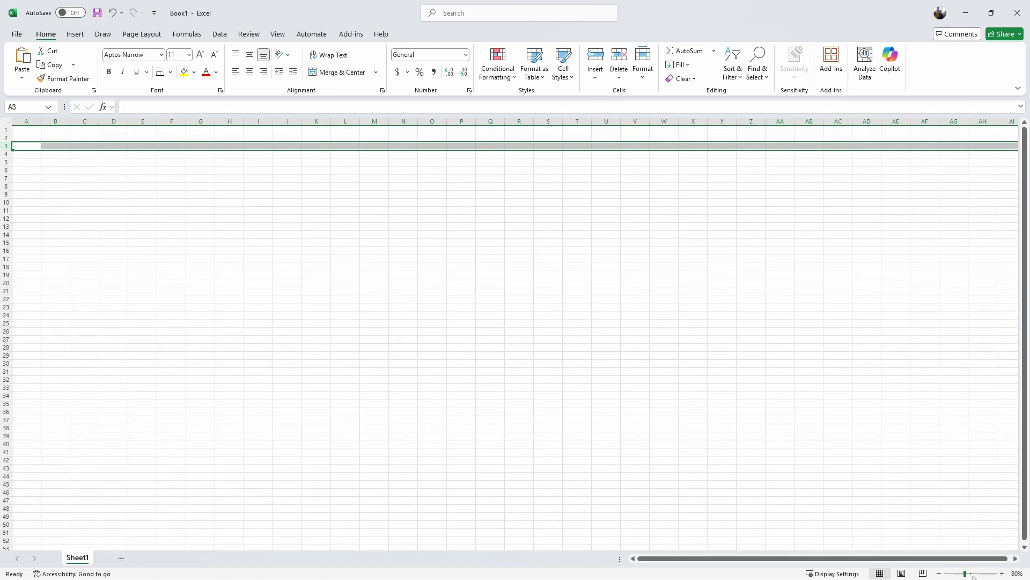
left_click(939, 573)
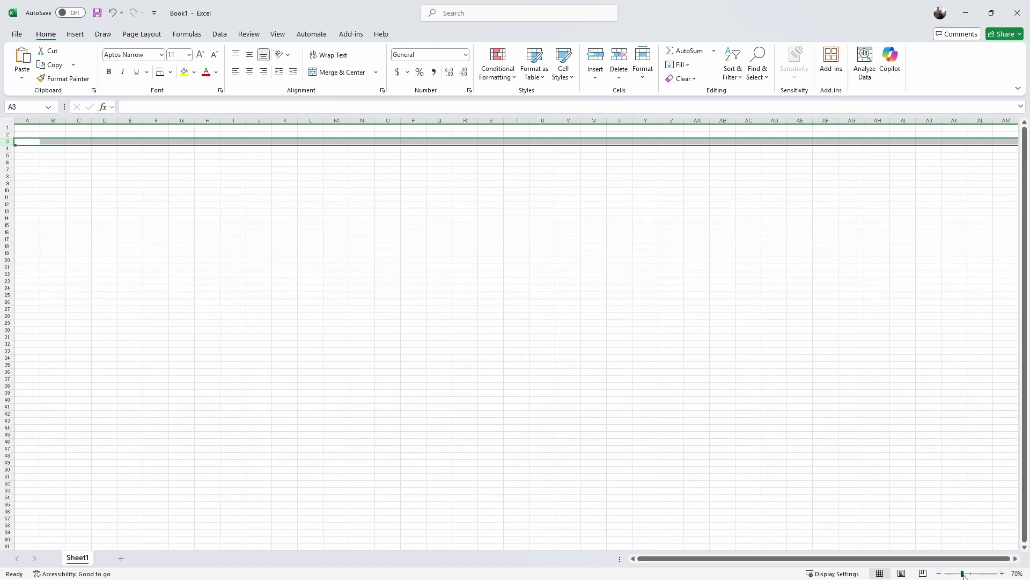
left_click_drag(963, 574, 969, 572)
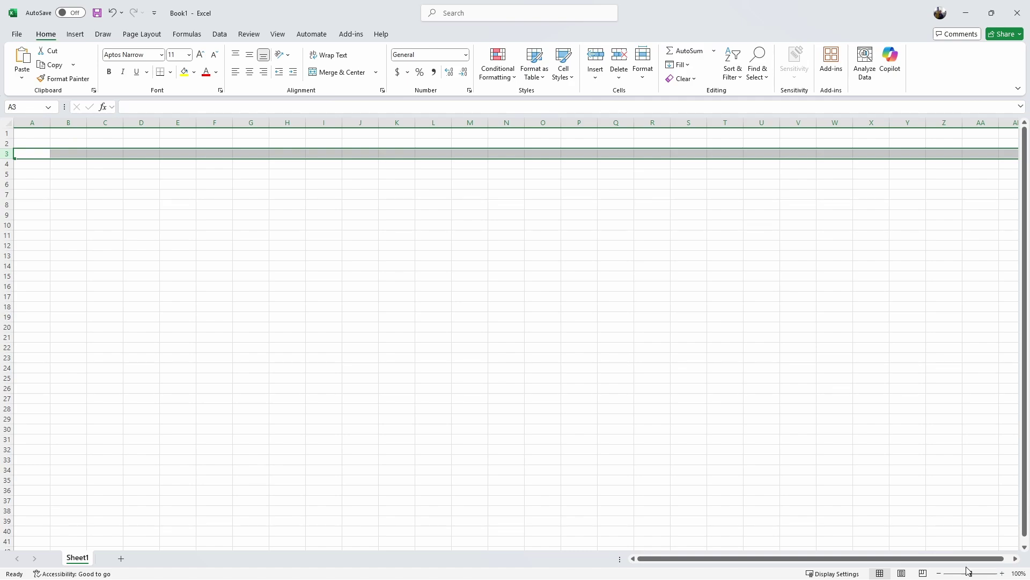
left_click(278, 296)
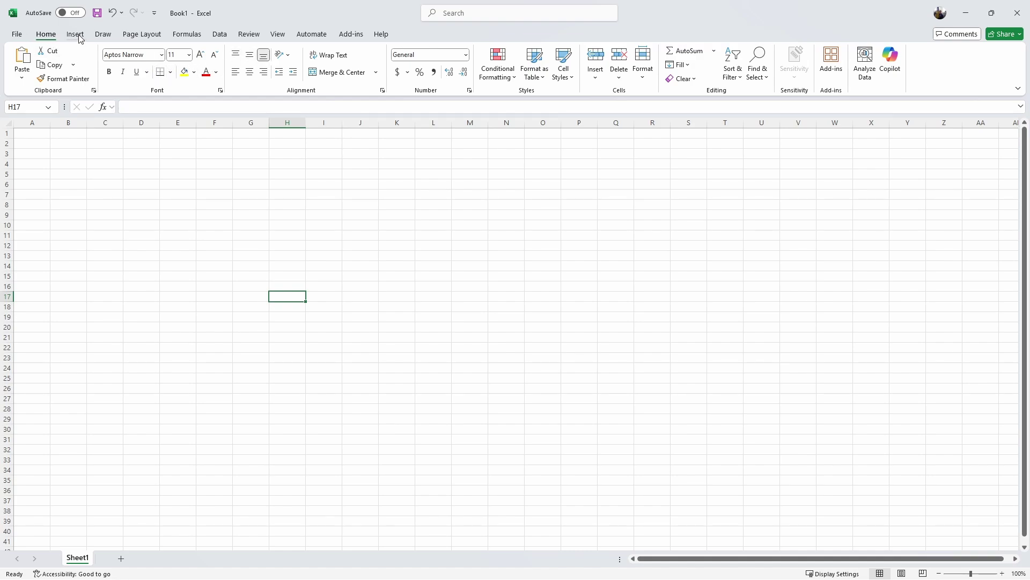
Step: Move the active cell from A1 through B1, A2, A3, B3 and C3 to A4
left_click(32, 136)
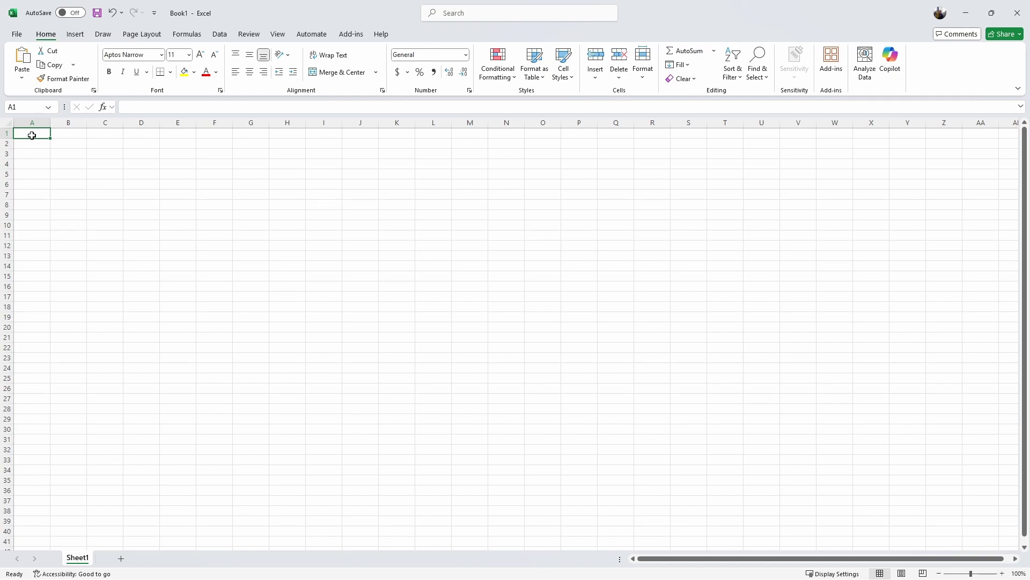
key("Tab")
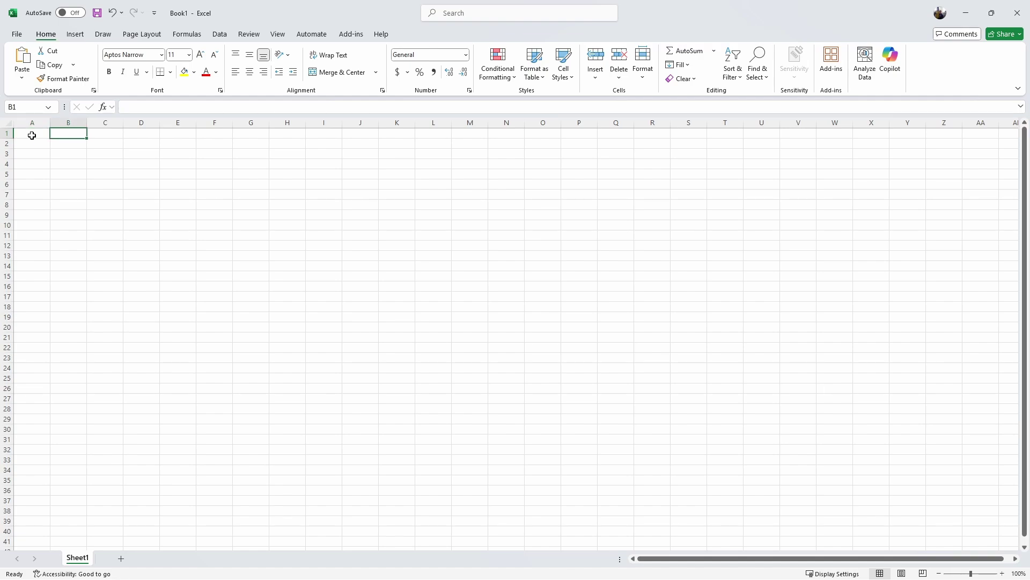
key("Return")
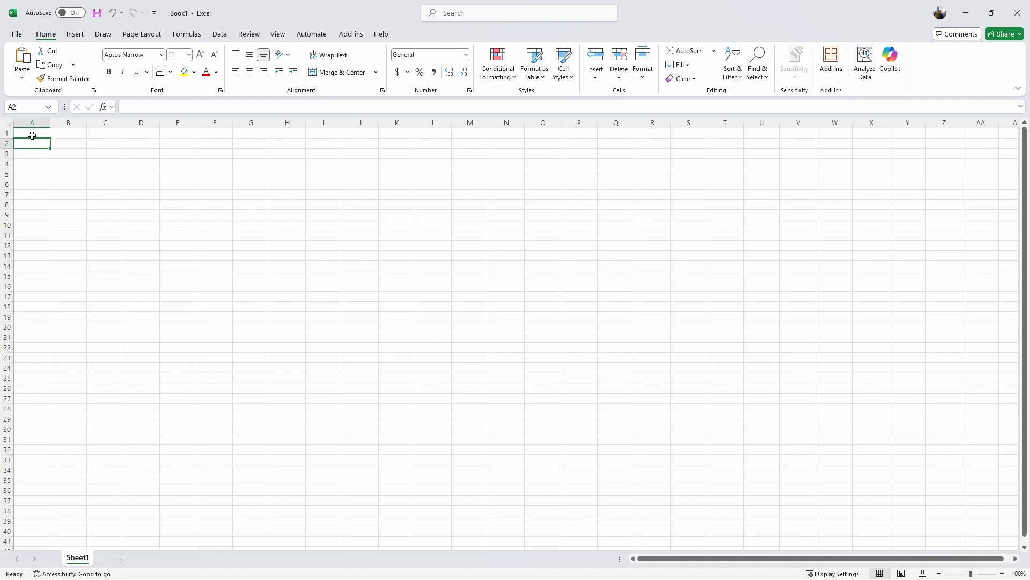
key("Return")
key("Tab")
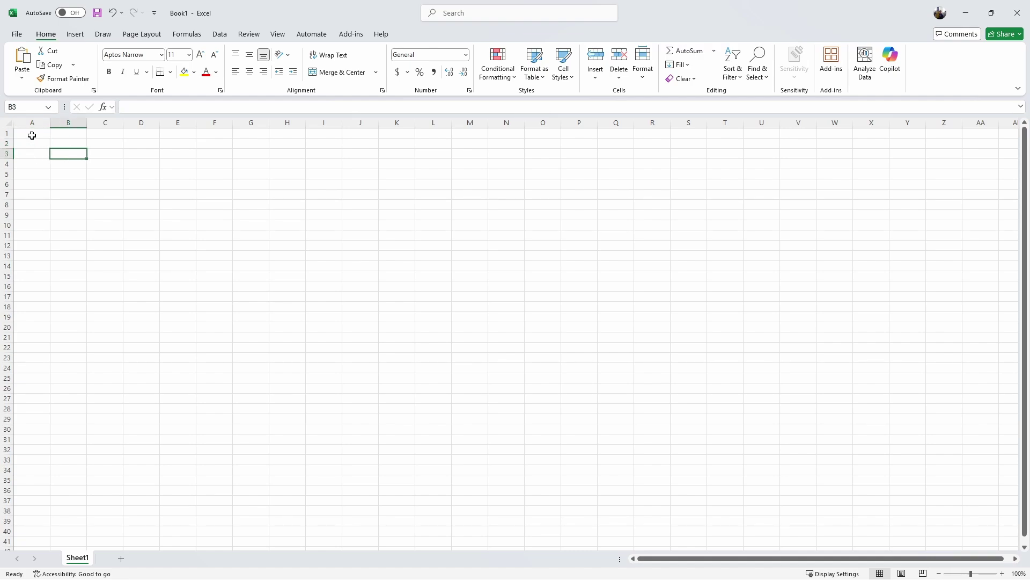
key("Tab")
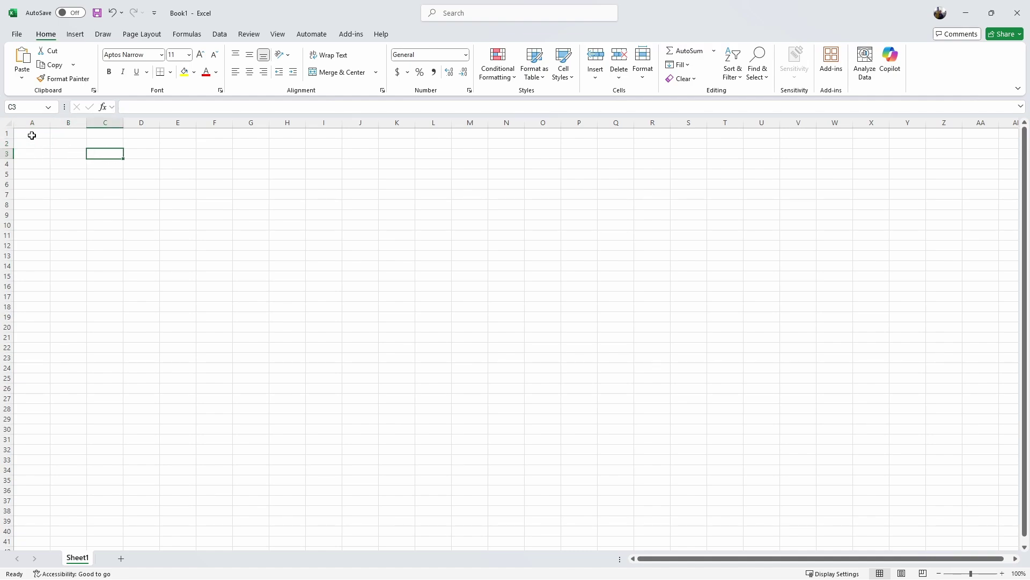
key("Return")
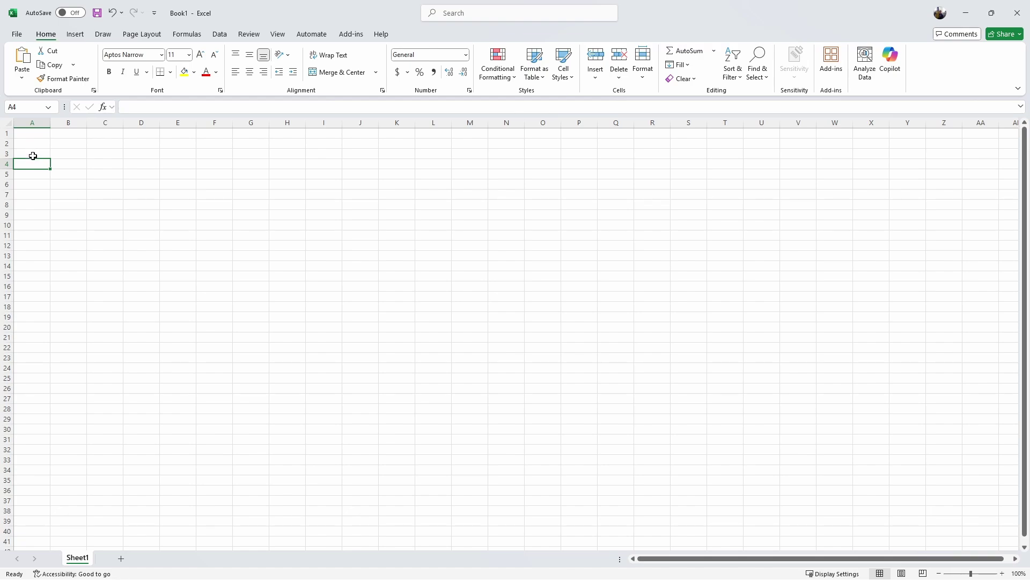
Step: Move the active cell one cell at a time around C3, B3 and C4, and return to A1
key("Right")
key("Right")
key("Up")
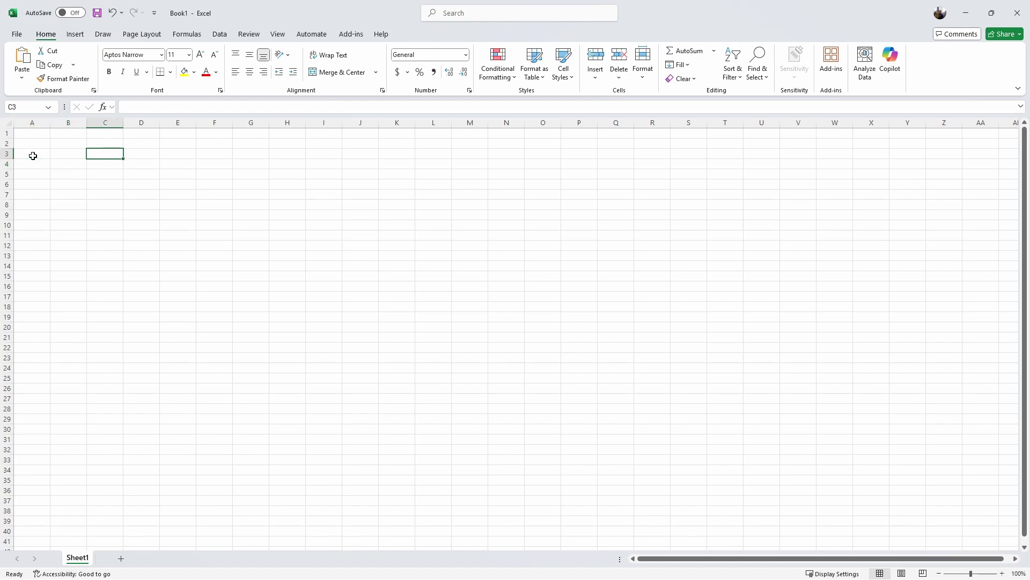
key("Left")
key("Down")
key("Right")
key("ctrl+Home")
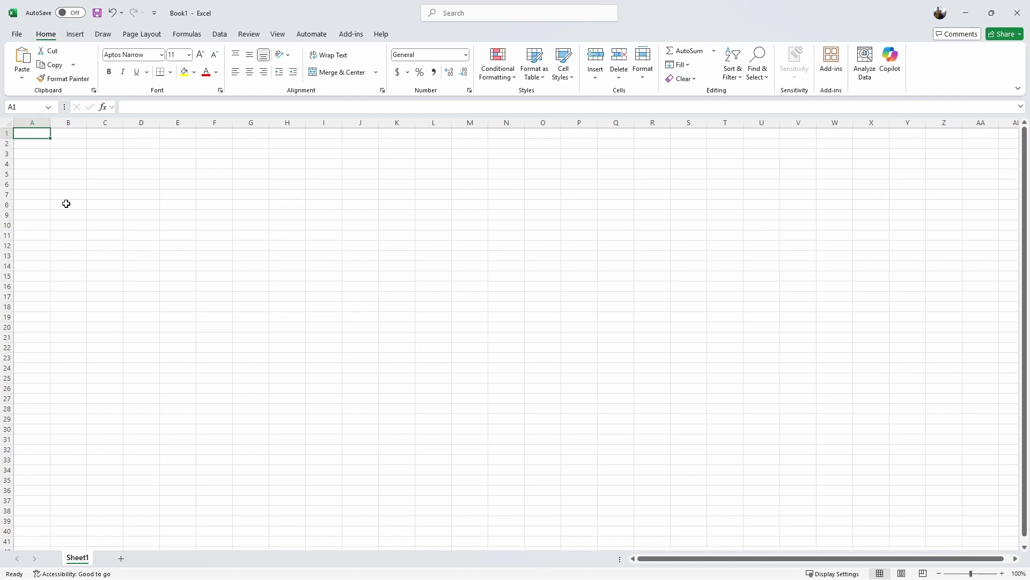
Step: Enter the column headers Payments in A1 and Date in B1
type("Payments")
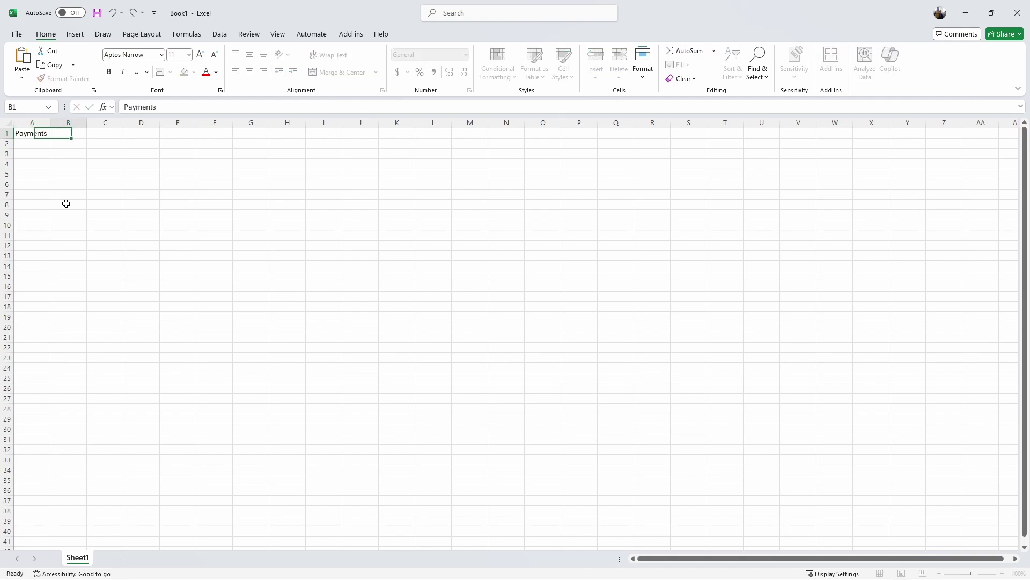
key("Tab")
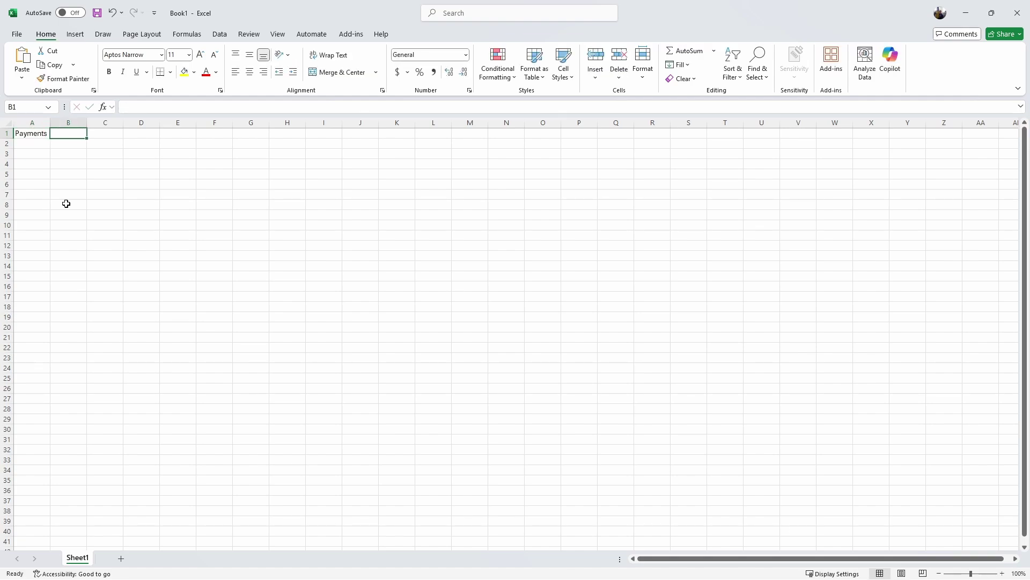
type("Data")
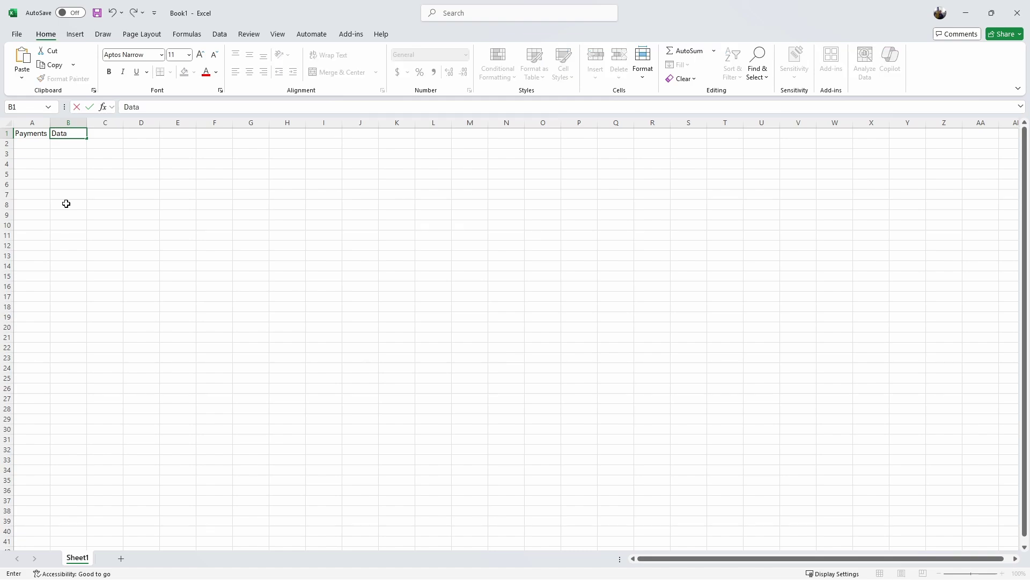
key("Return")
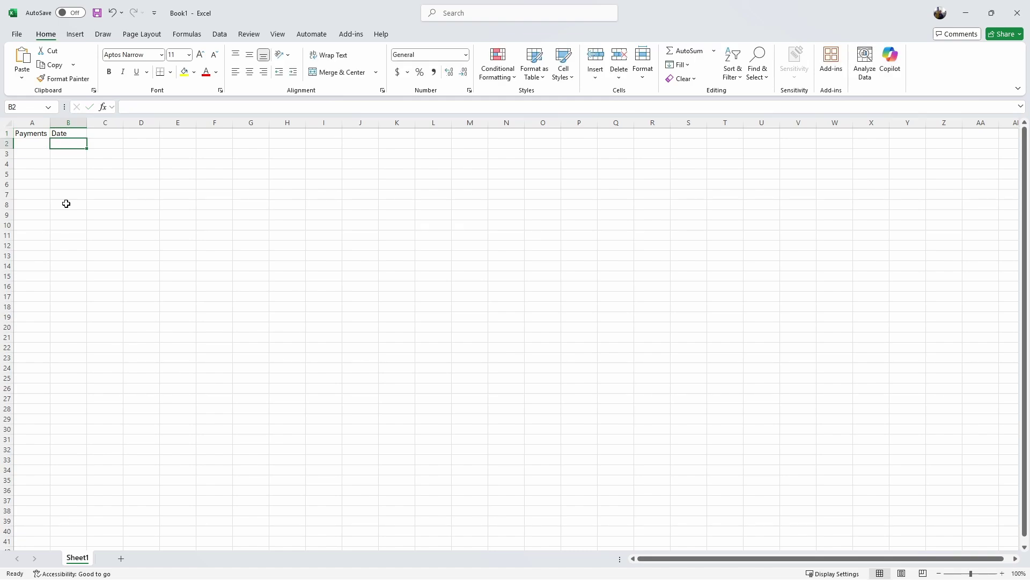
Step: Enter January 2023 in B2 and fill the monthly date series down through December 2023 in B13
type("January")
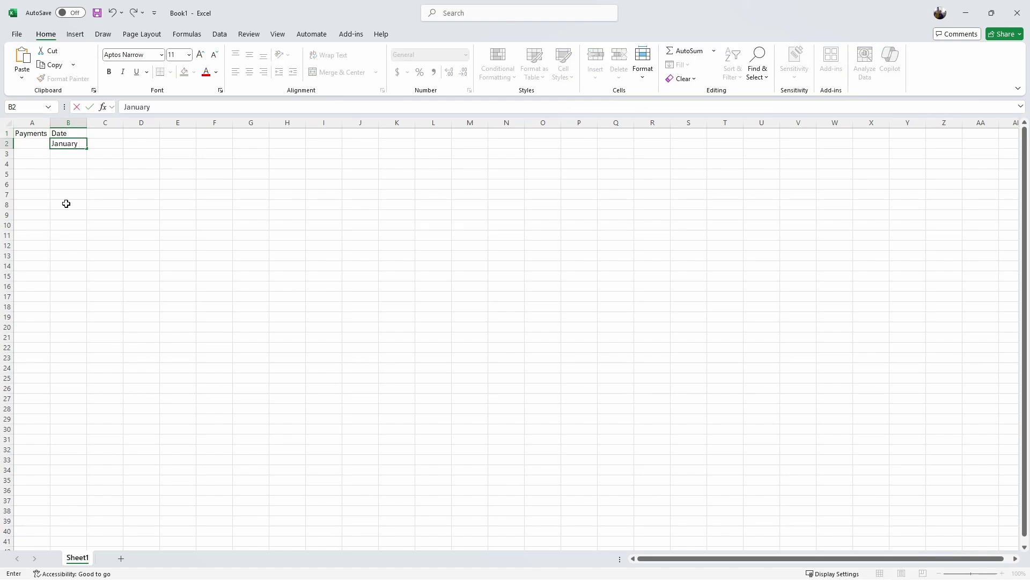
type(" 2025")
key("Return")
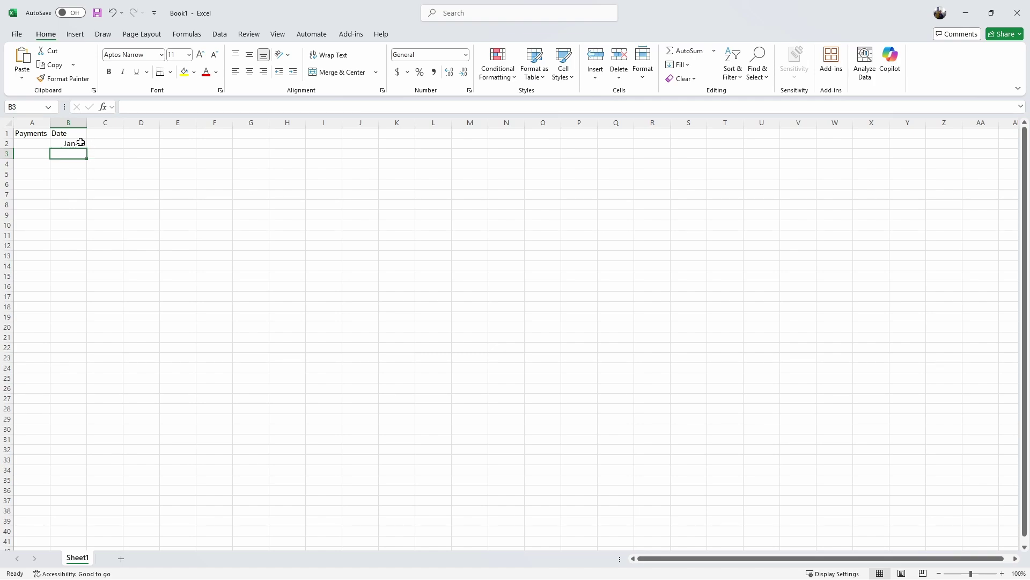
left_click(42, 144)
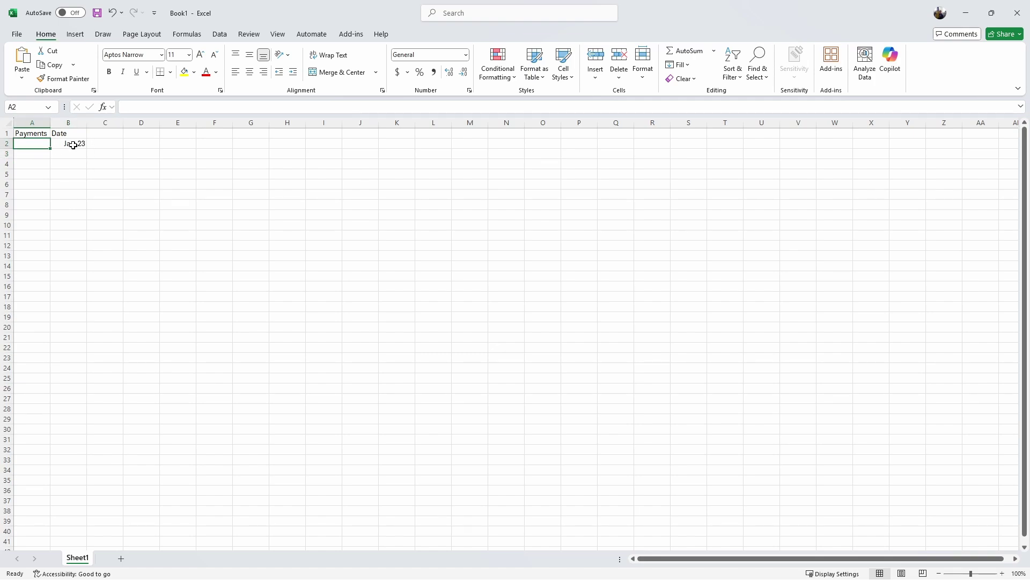
left_click(73, 145)
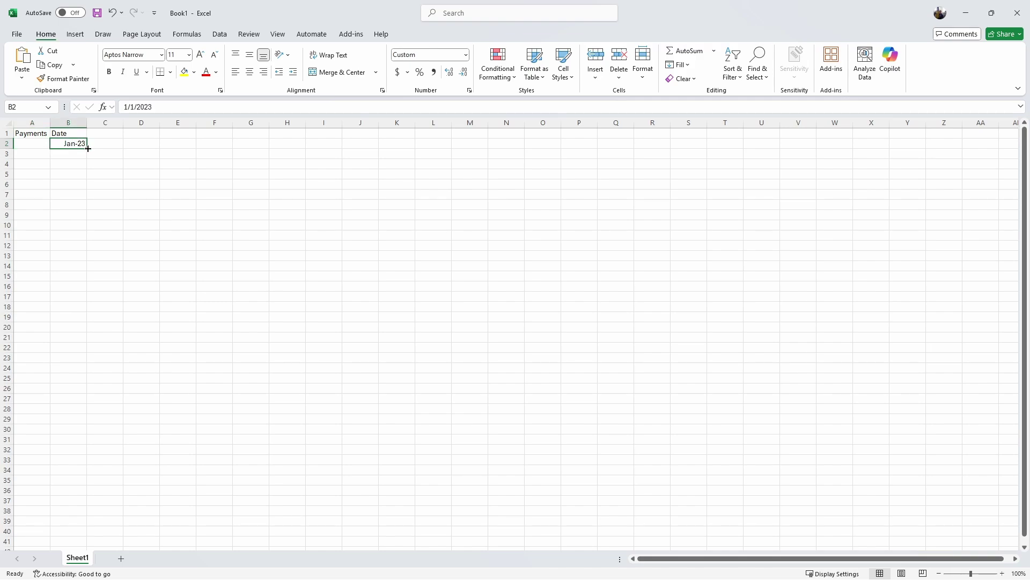
left_click_drag(88, 148, 88, 260)
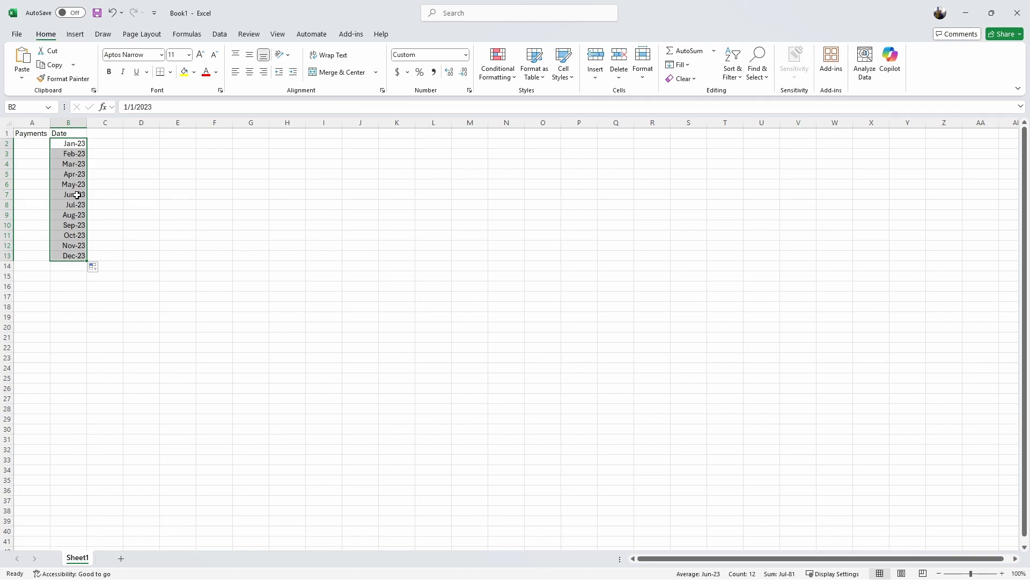
Step: Enter the payment amounts 234, 45656, 354, 9852, 2466, 2346, 223, 409, 4309, 1029, 54 and 1965 in A2 through A13
left_click(29, 145)
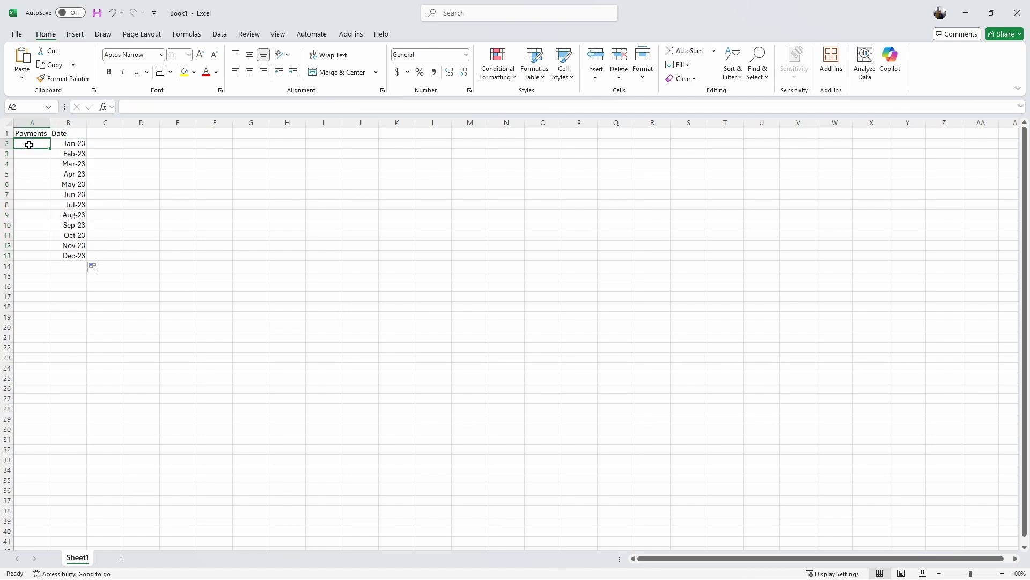
type("234")
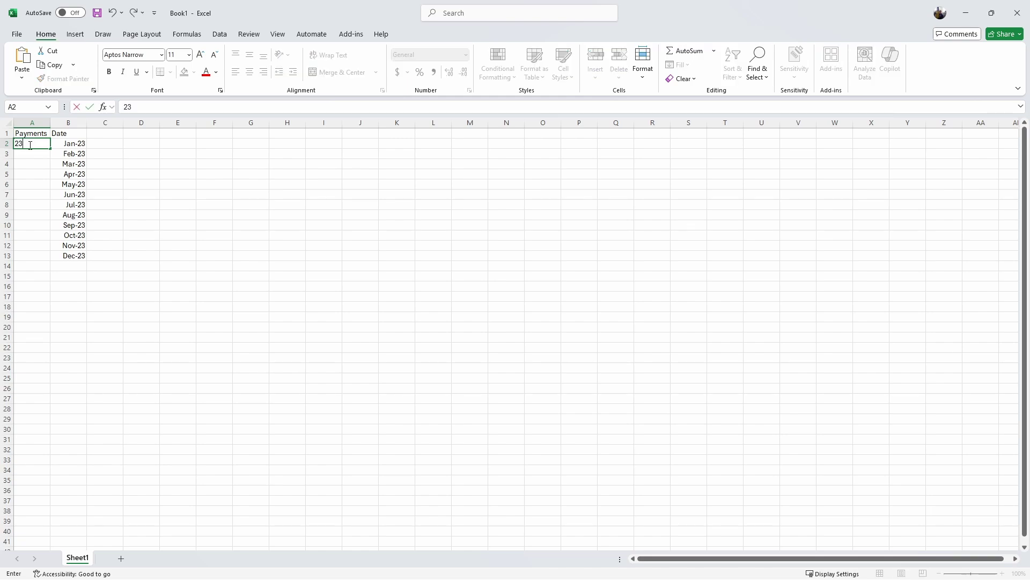
key("Return")
type("45656")
key("Return")
type("354")
key("Return")
type("9852 2466")
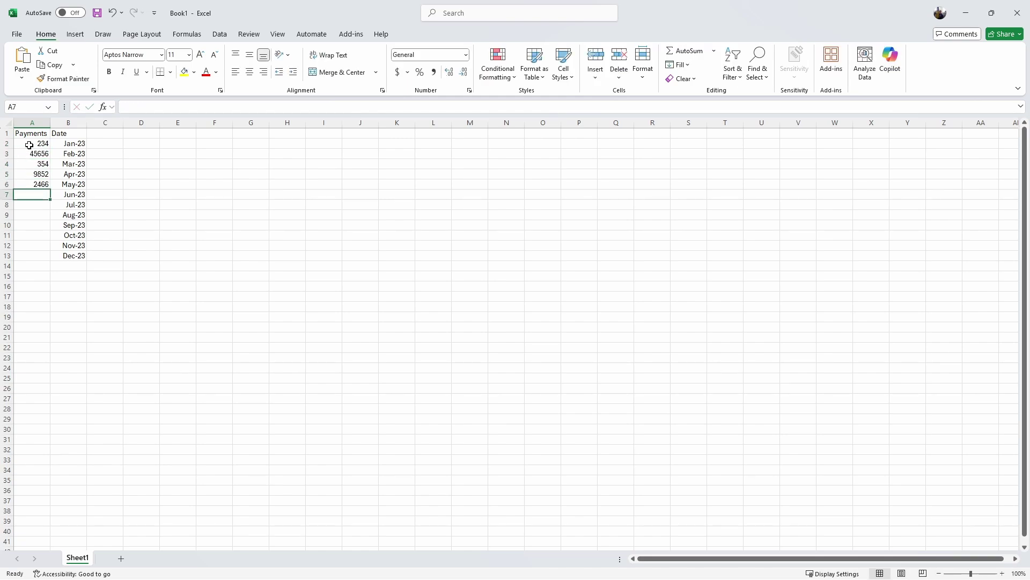
type(" 2346 223 409 4309")
key("Return")
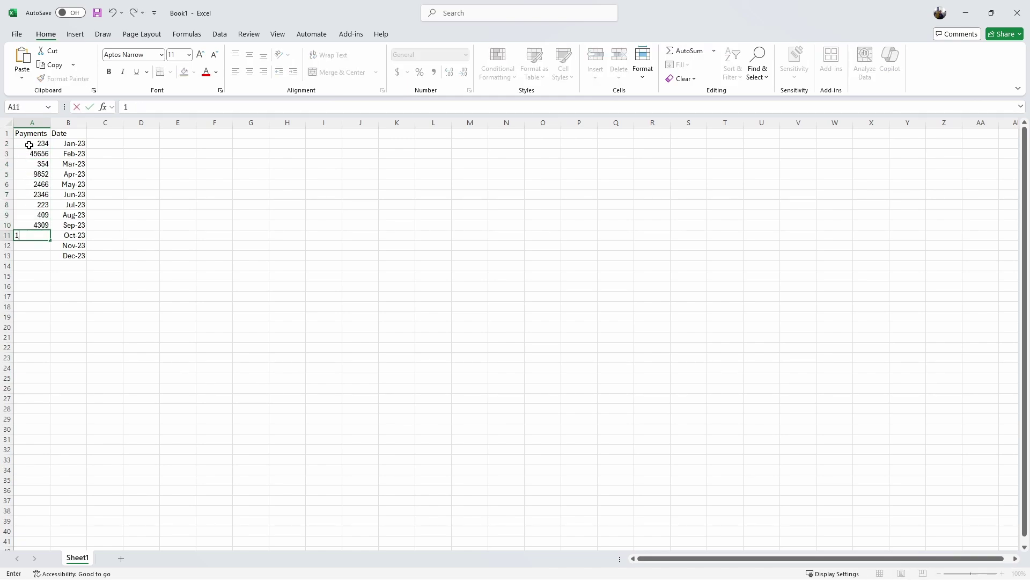
type("1029")
key("Return")
type("54")
key("Return")
type("1965")
key("Return")
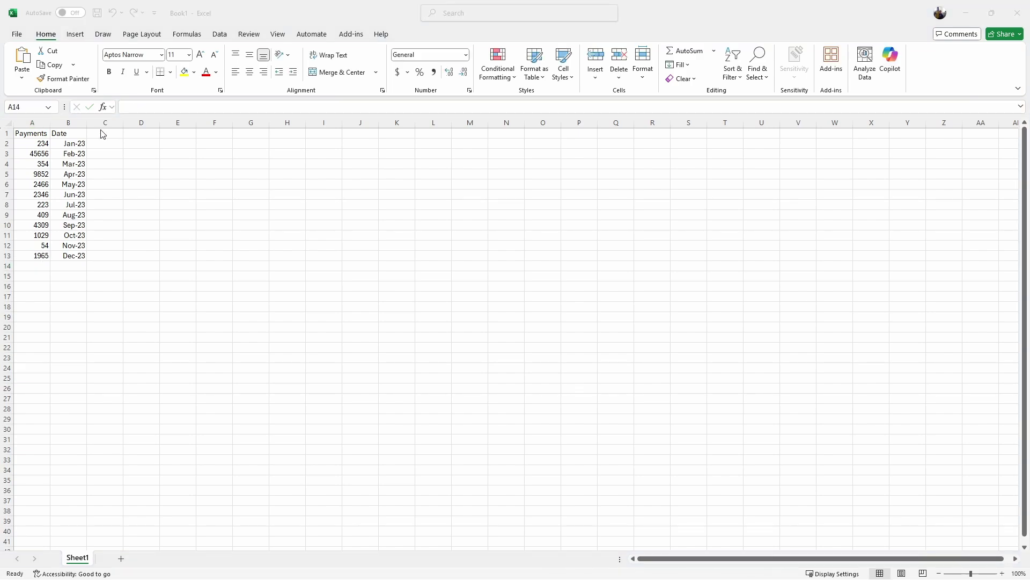
Step: Add the header Reason in C1 and enter "payment to the pool repairman" in C2
left_click(101, 134)
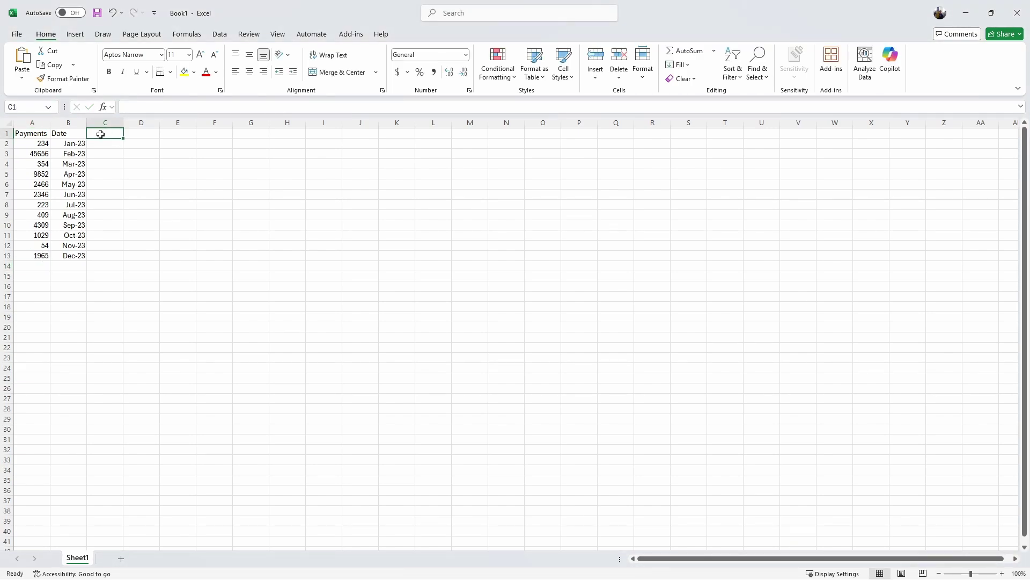
type("Region")
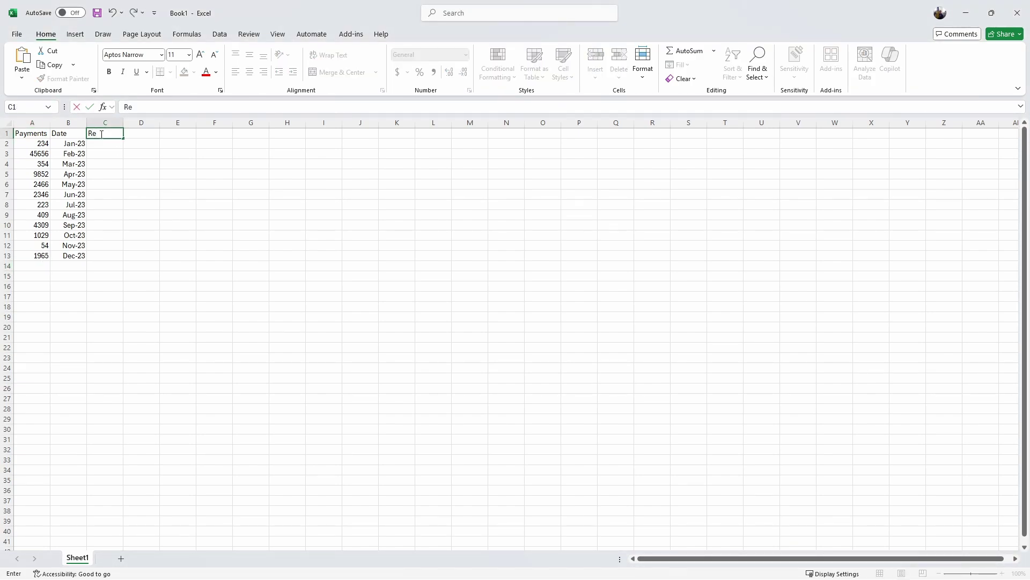
key("Return")
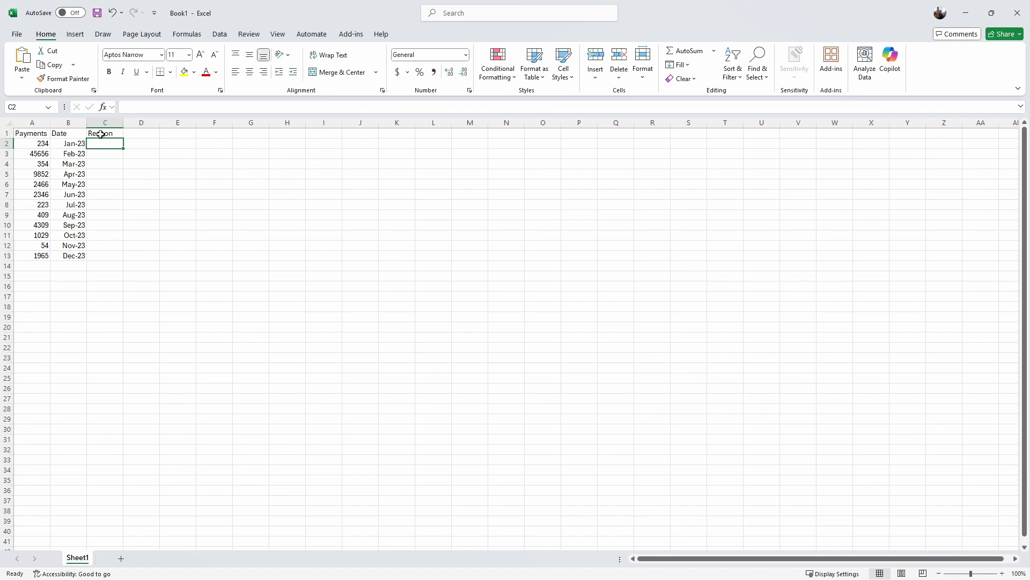
type("payment to the pool repairman")
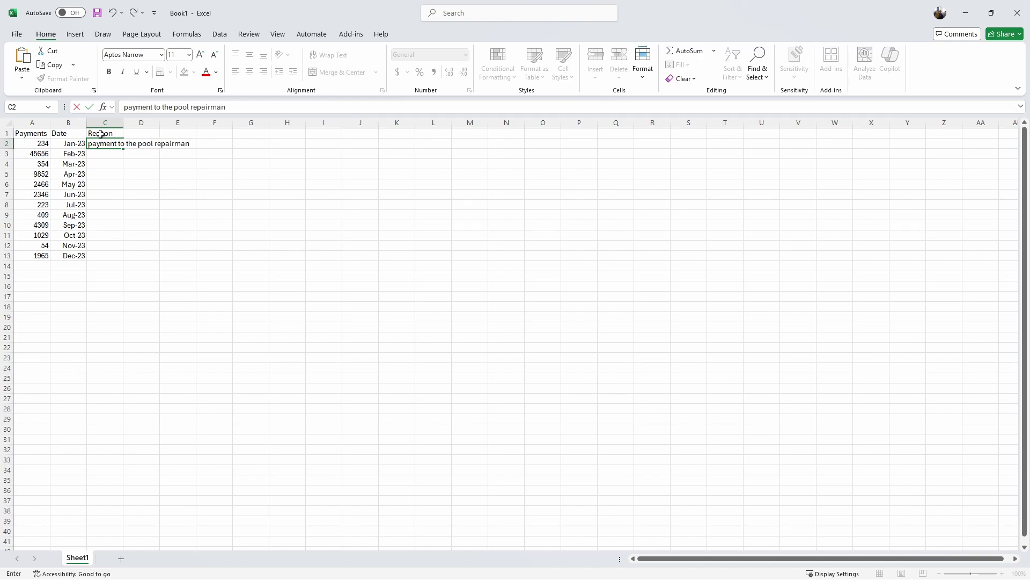
key("Return")
Step: Enter "the" in D2 beside the long reason text and clear that cell again
left_click(71, 144)
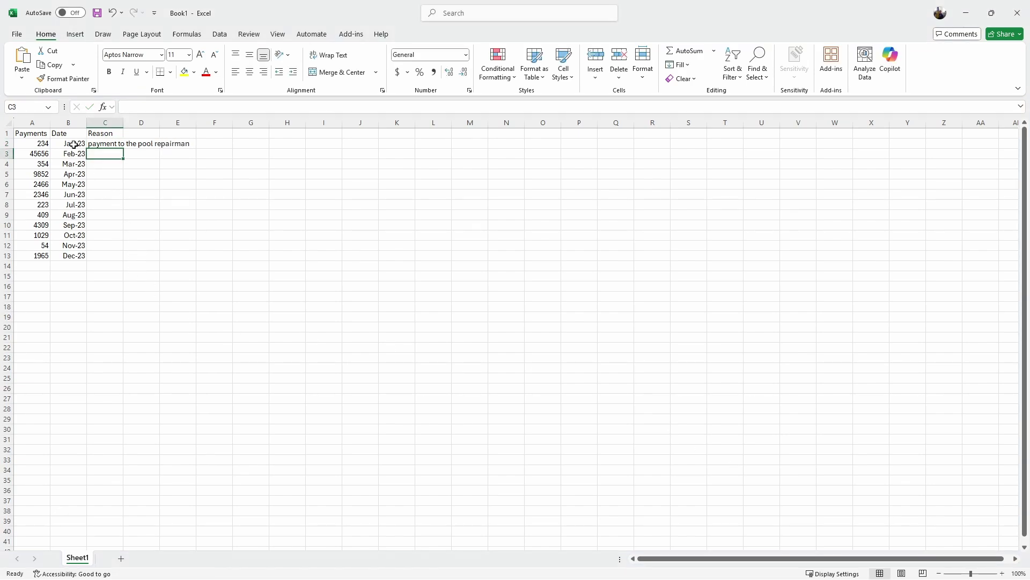
left_click(112, 144)
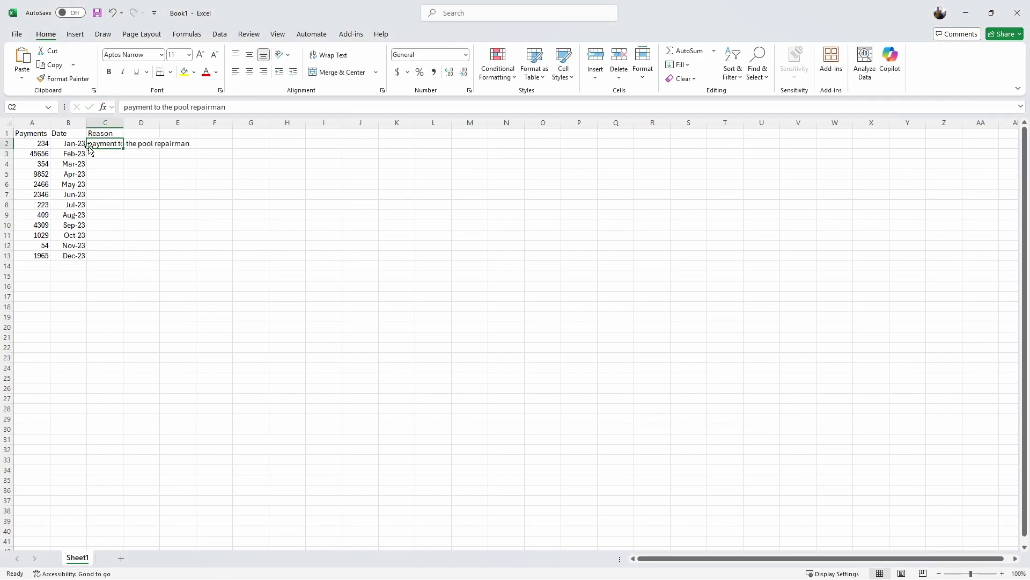
left_click(145, 145)
type("the")
key("Return")
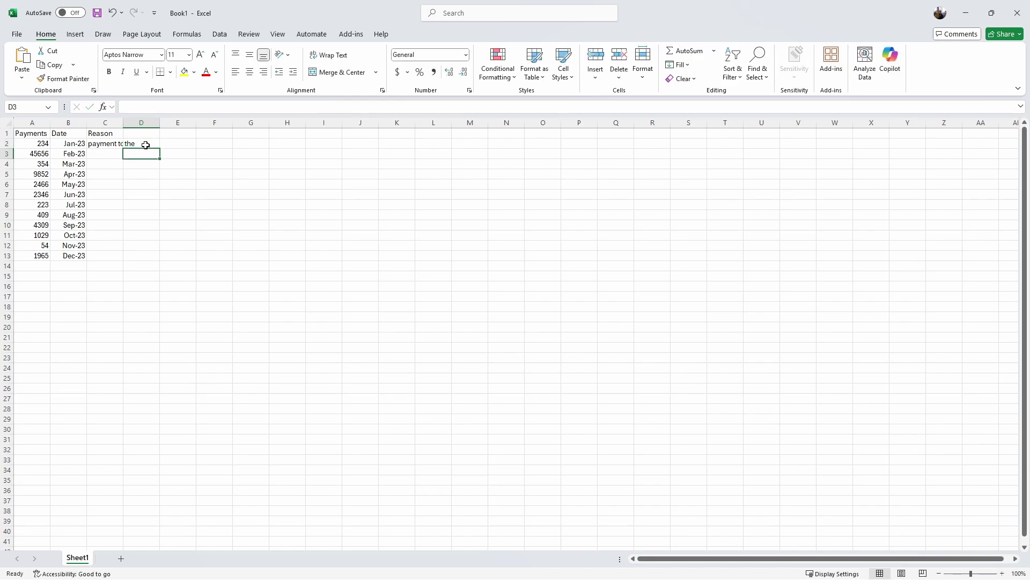
left_click(143, 143)
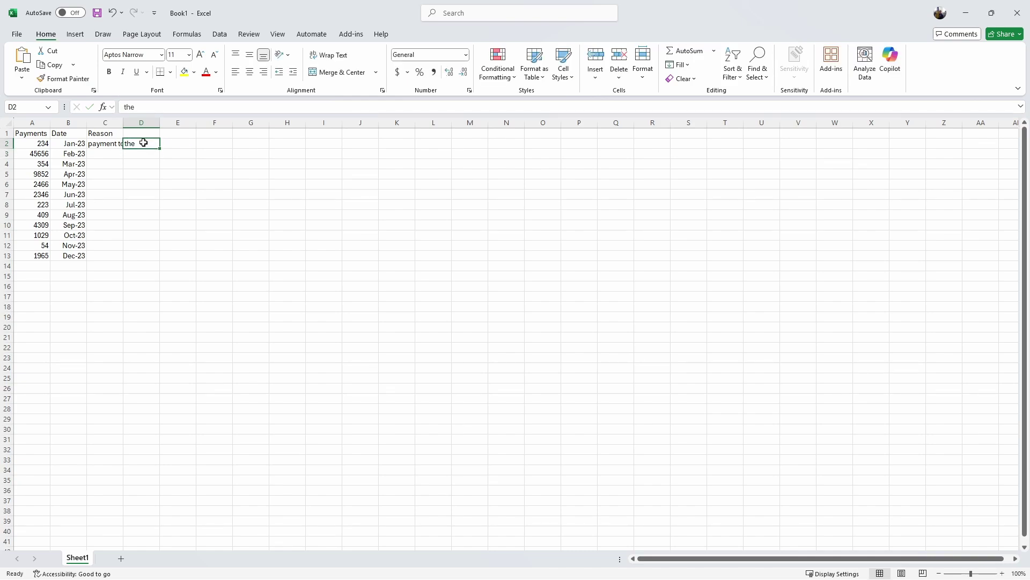
key("Delete")
key("Left")
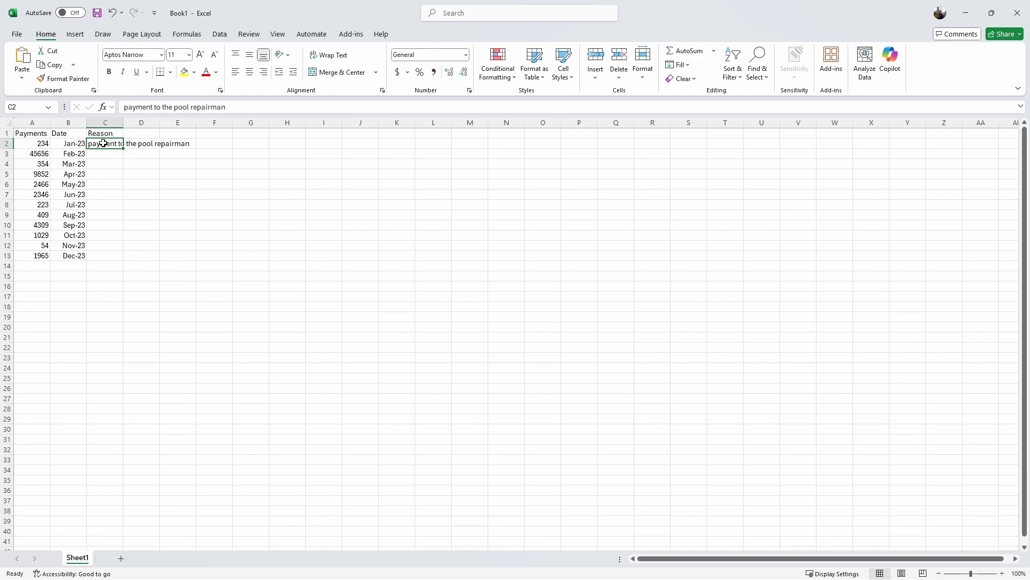
Step: AutoFit the width of column C to its longest text and select C2
left_click(105, 123)
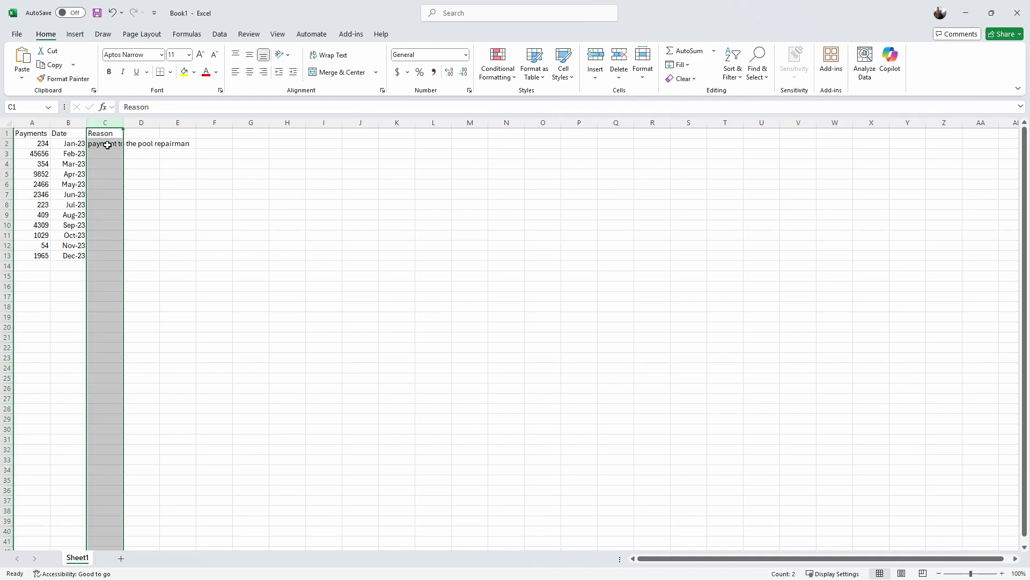
left_click(649, 78)
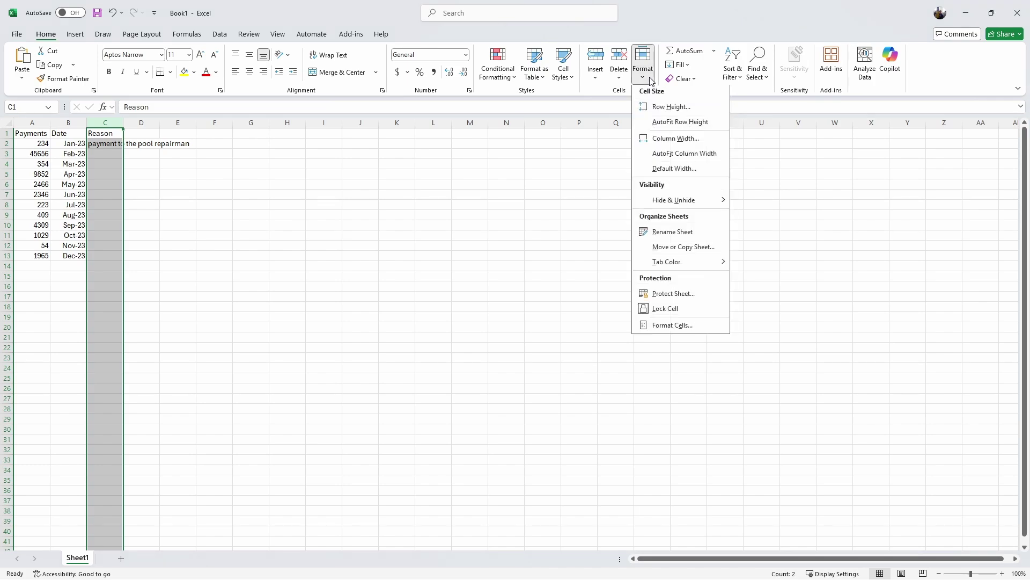
left_click(680, 156)
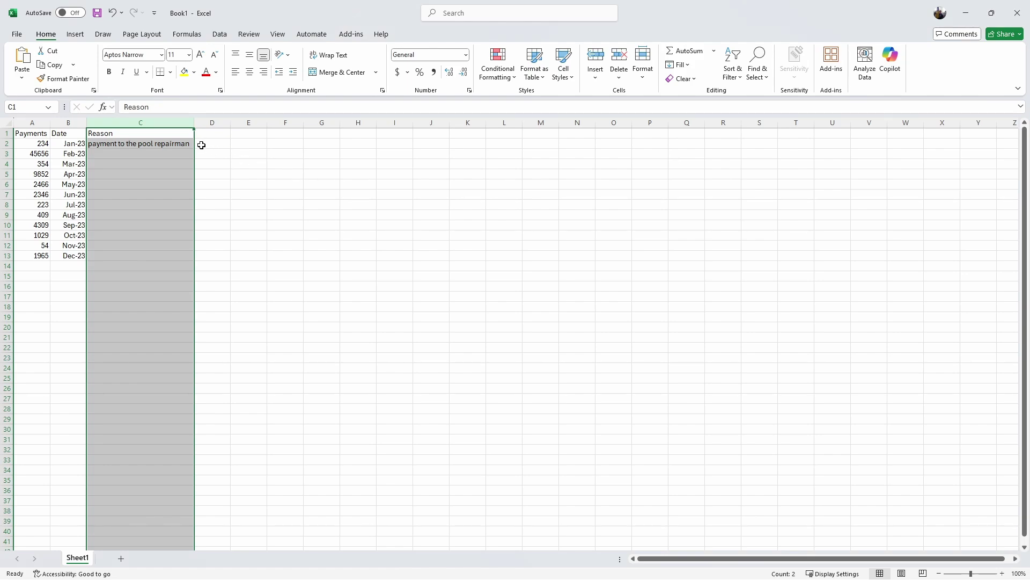
left_click(180, 144)
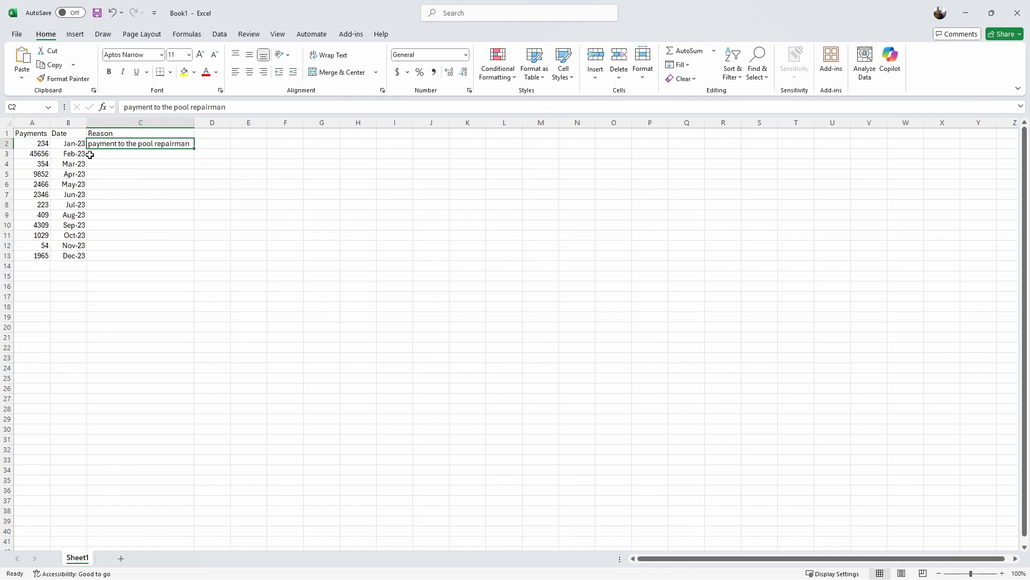
Step: Hide column C and unhide it again by selecting its neighbouring columns B and D
right_click(111, 125)
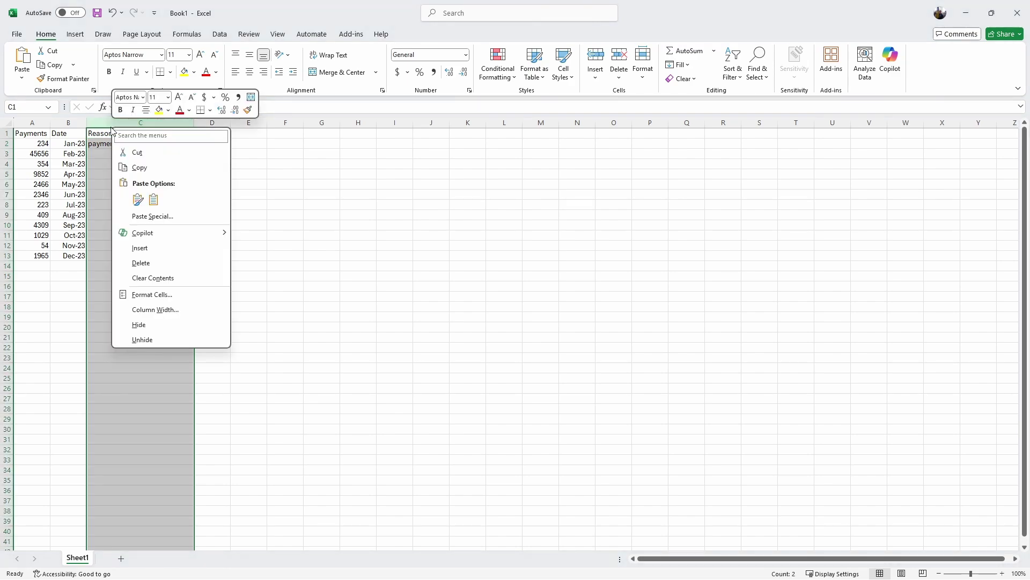
left_click(165, 325)
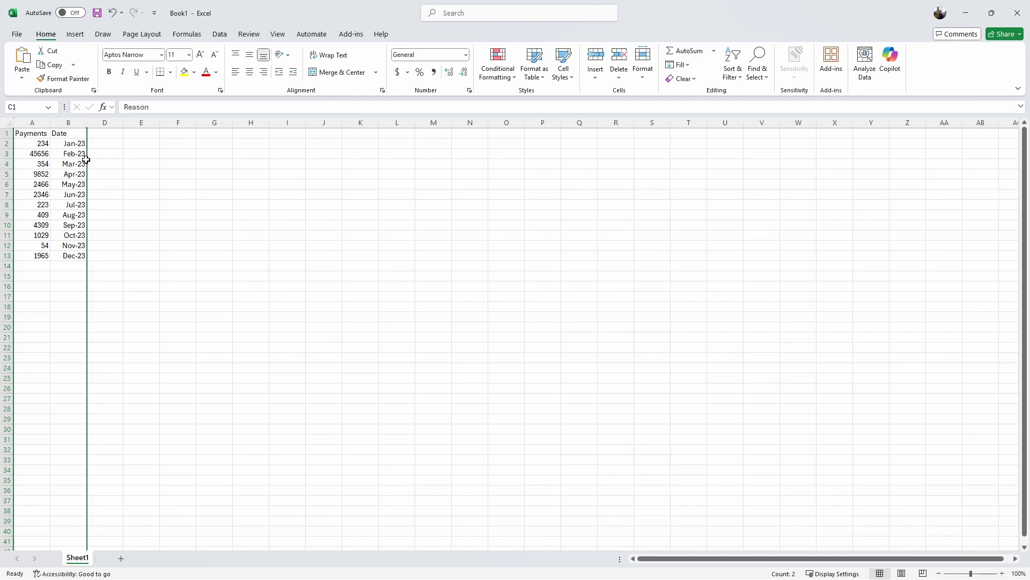
left_click(69, 125)
left_click_drag(68, 125, 93, 130)
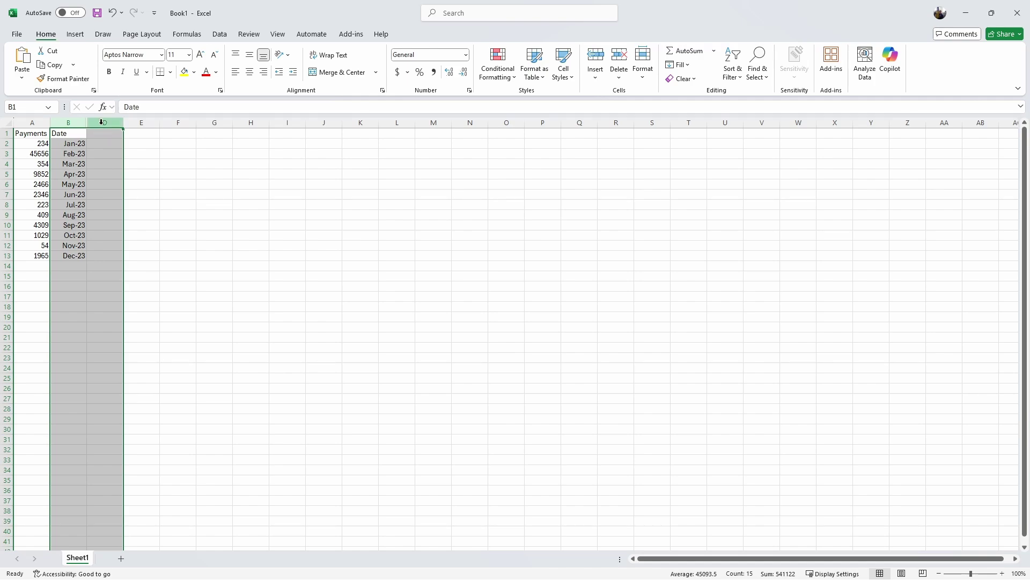
right_click(100, 122)
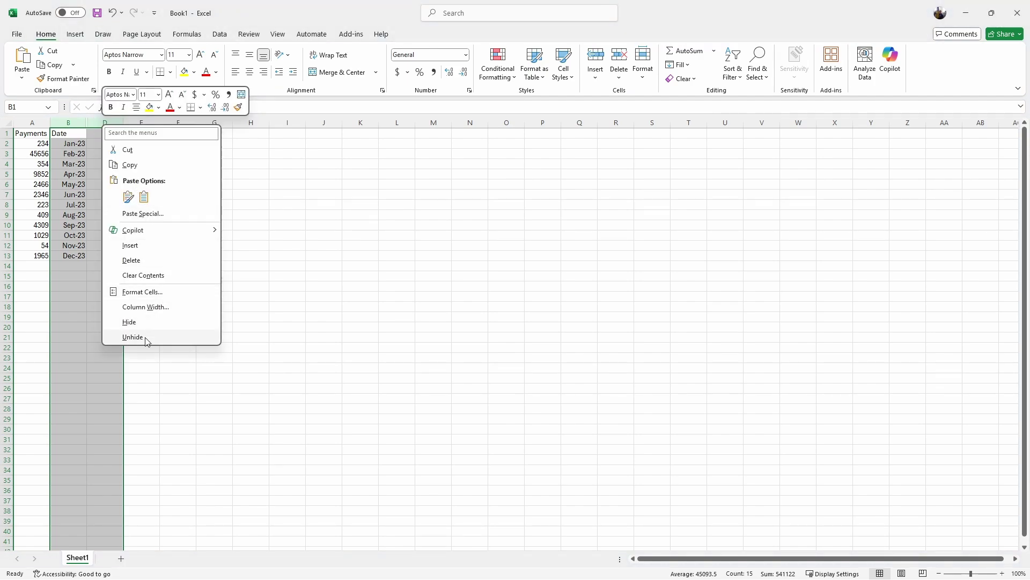
left_click(132, 337)
left_click(138, 164)
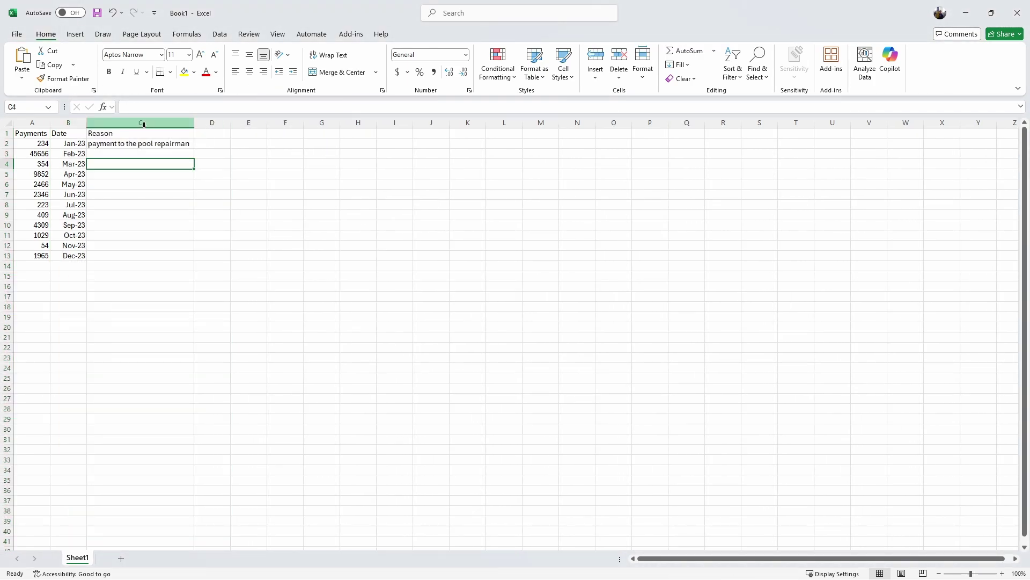
Step: Hide the Reason column with the Hide Columns format command and restore it with Unhide Columns
left_click(143, 125)
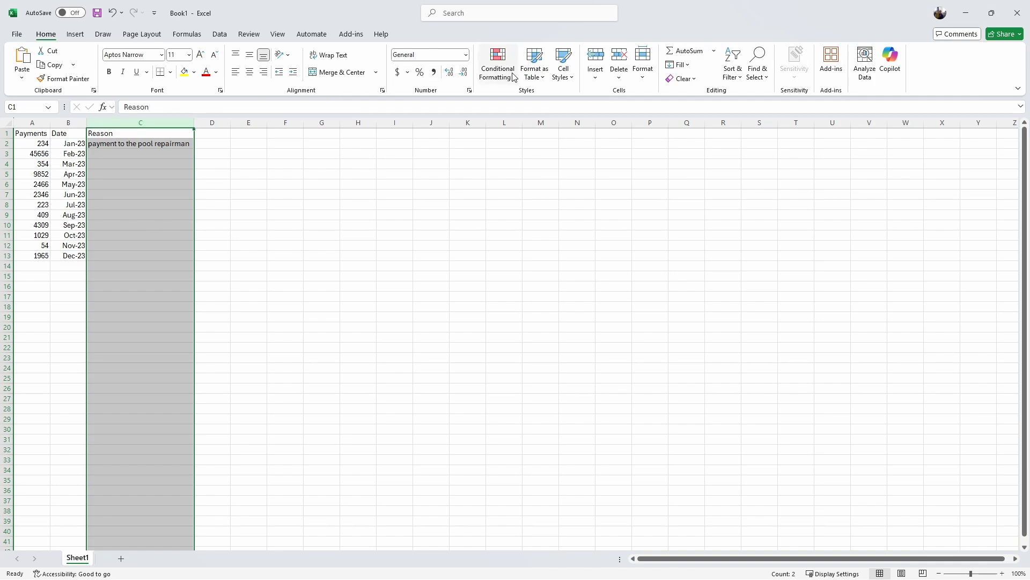
left_click(645, 81)
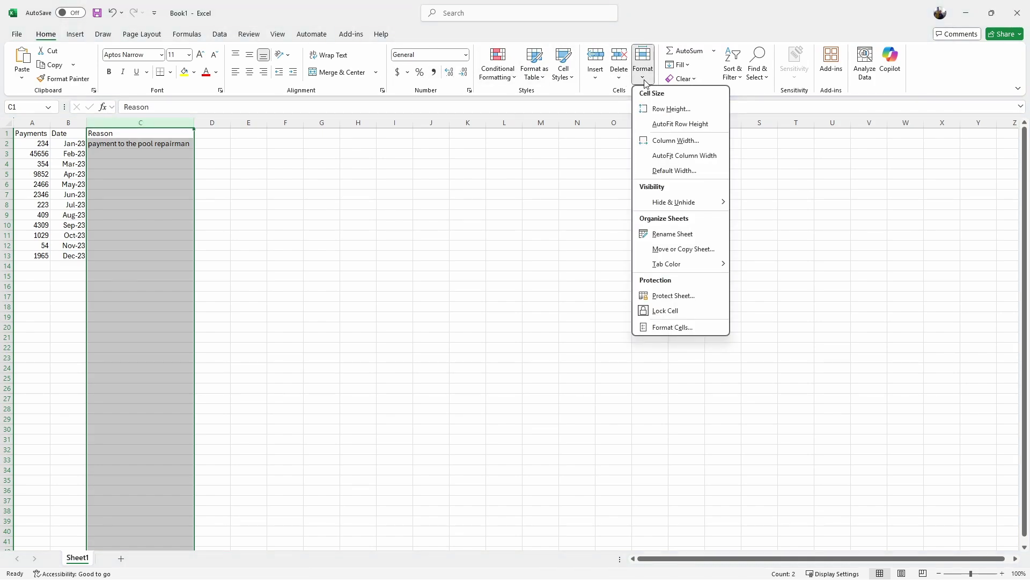
mouse_move(681, 204)
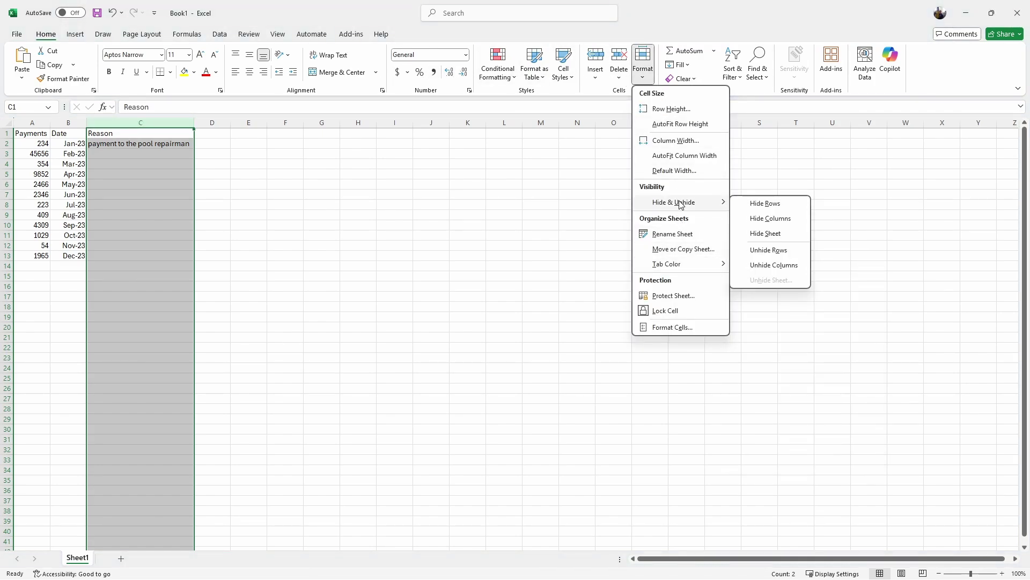
left_click(798, 218)
left_click_drag(75, 122, 105, 123)
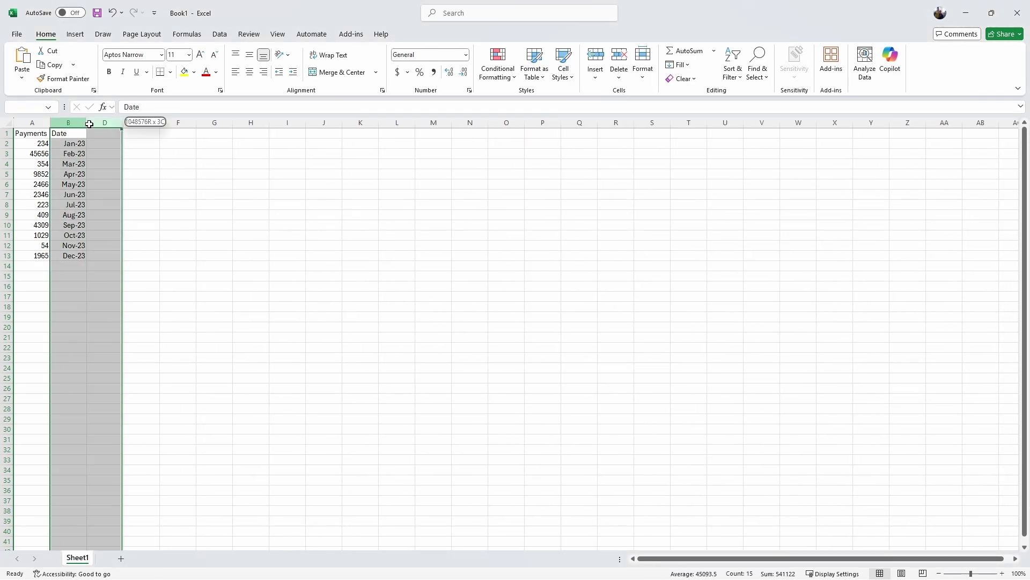
left_click(642, 79)
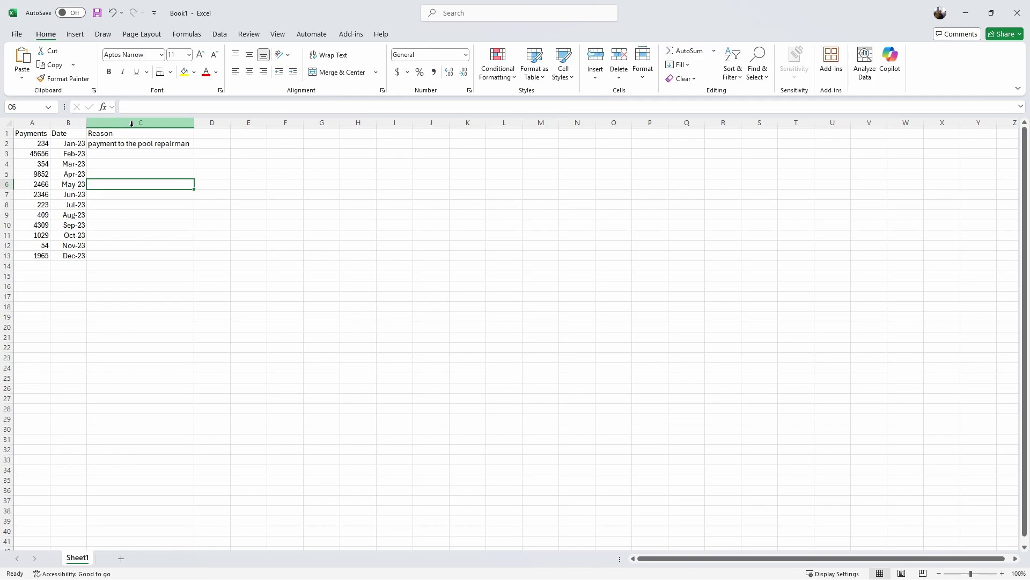
Step: Move the Date column in front of the Payments column so the two swap places
left_click(64, 123)
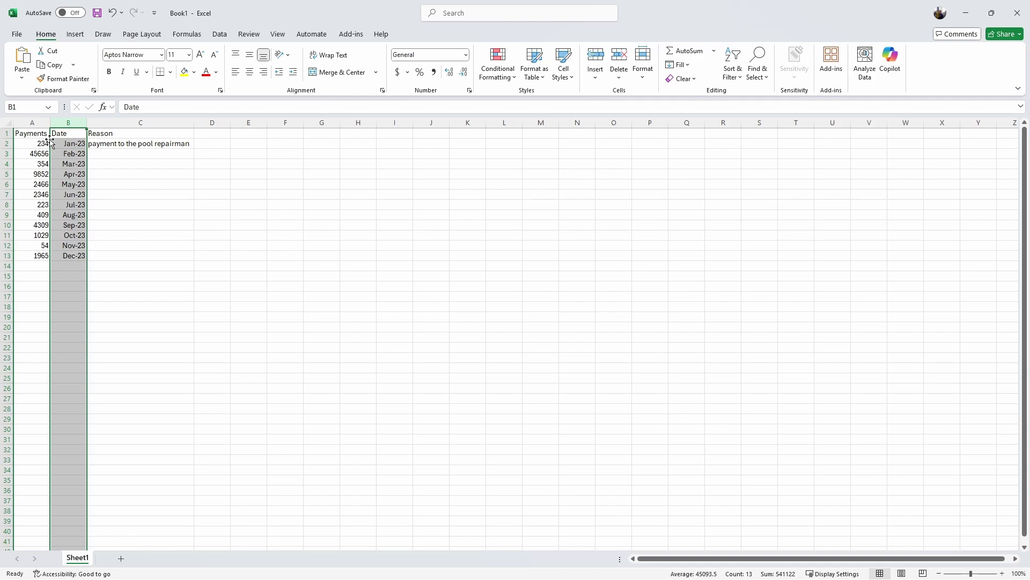
left_click_drag(50, 144, 20, 138)
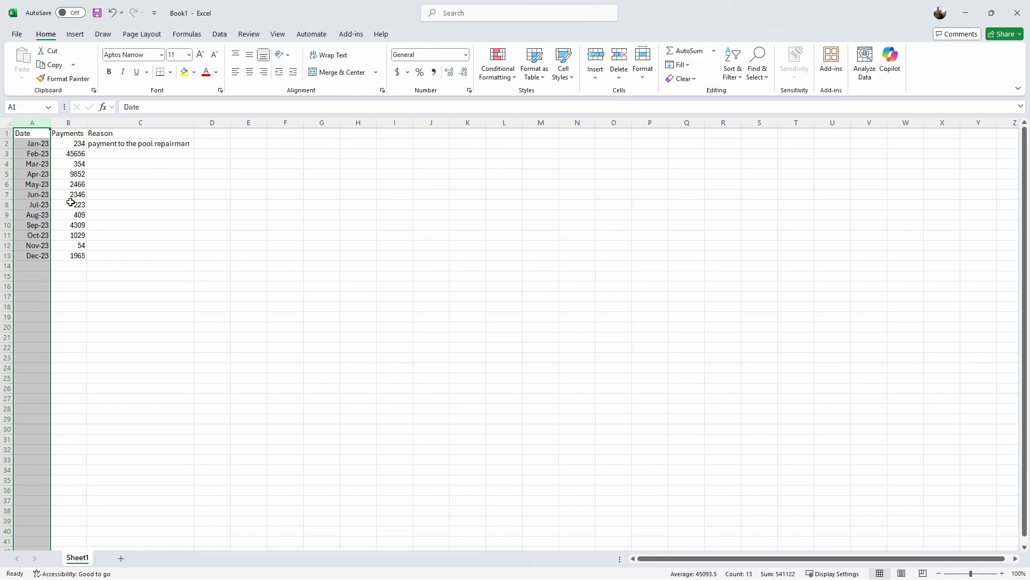
Step: Insert a blank row at row 14, undo the insertion, and insert a row there again
left_click(6, 265)
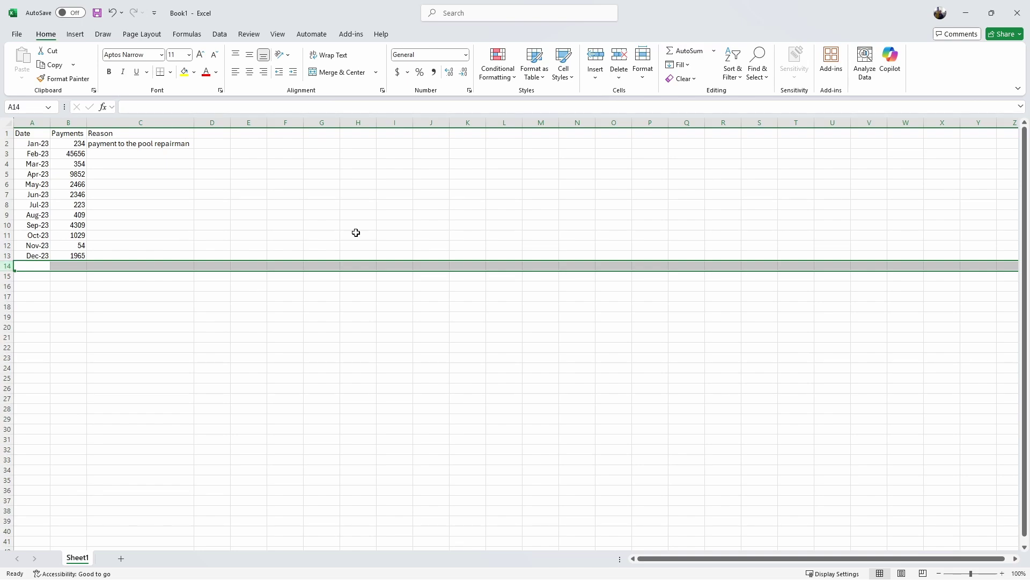
left_click(591, 63)
key("ctrl+z")
right_click(9, 265)
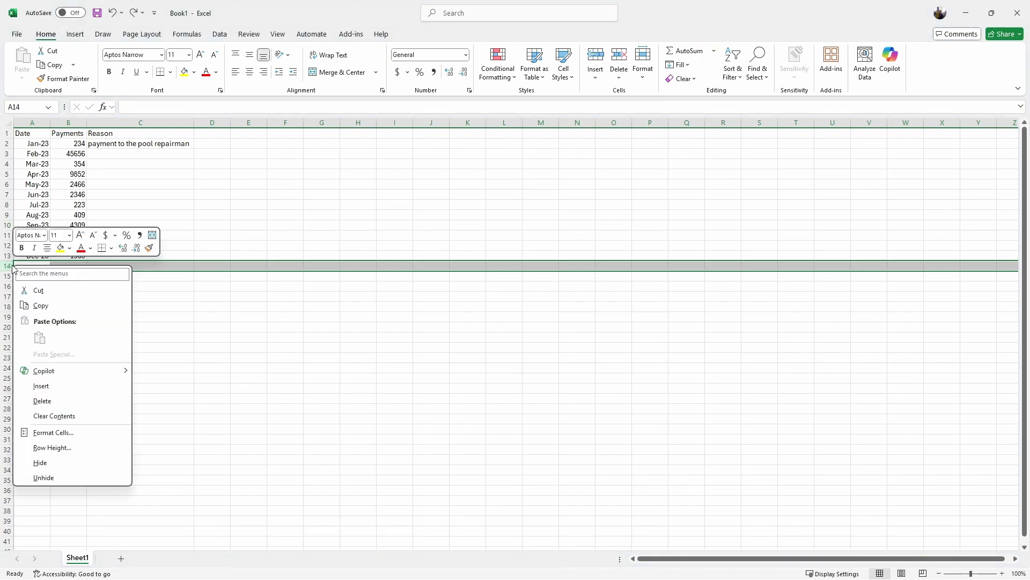
left_click(54, 386)
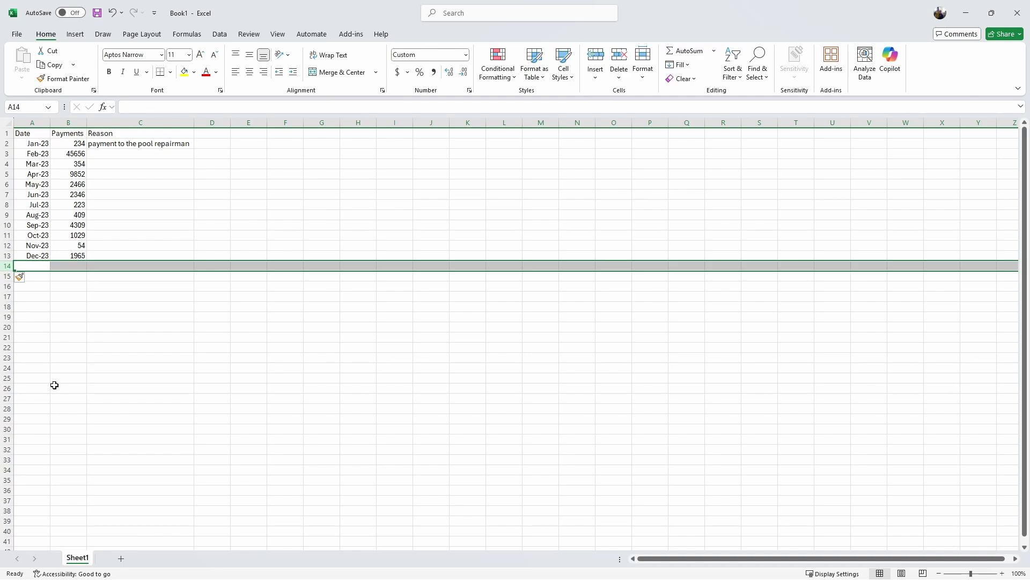
Step: Delete the blank row 14 below the December entry, and delete row 14 once more
left_click(620, 62)
right_click(8, 266)
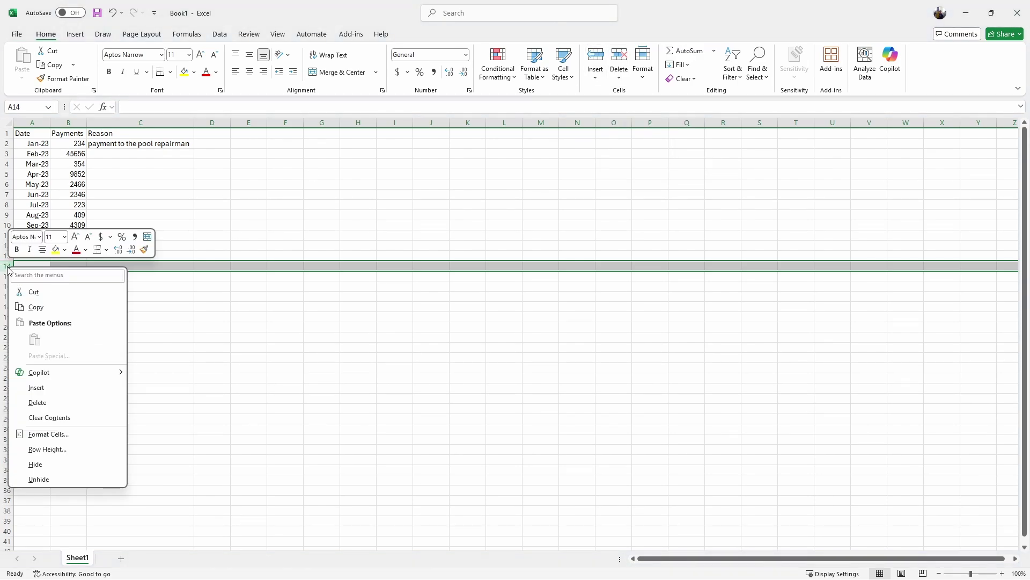
left_click(30, 403)
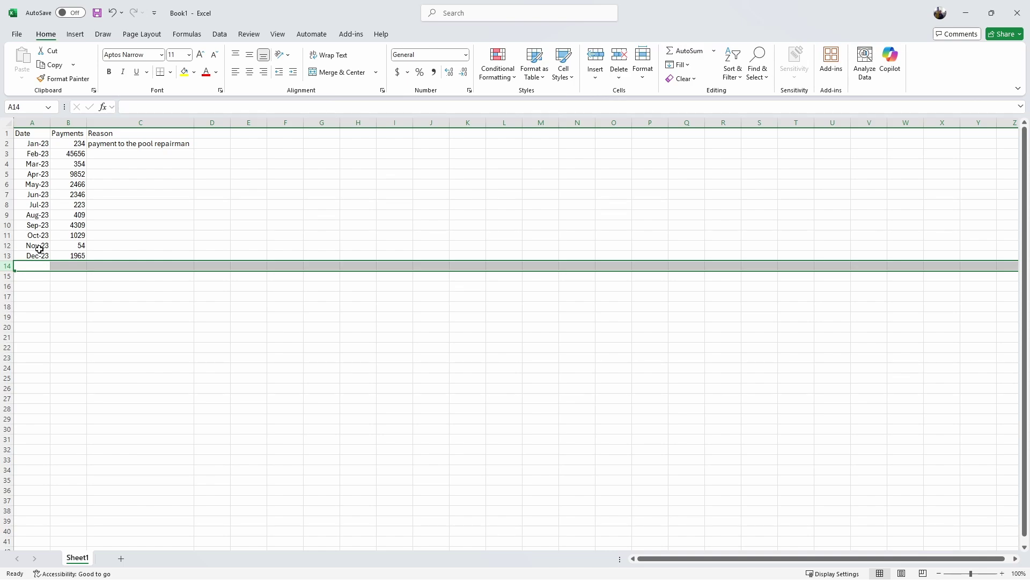
Step: Convert the payments data in A1:C13 into a table that has headers
left_click(77, 35)
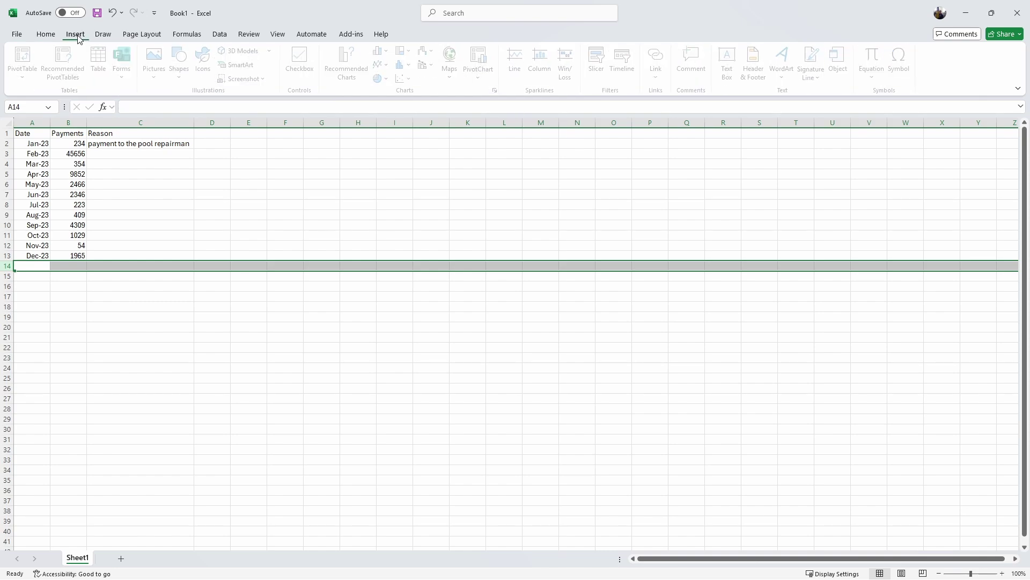
left_click(83, 246)
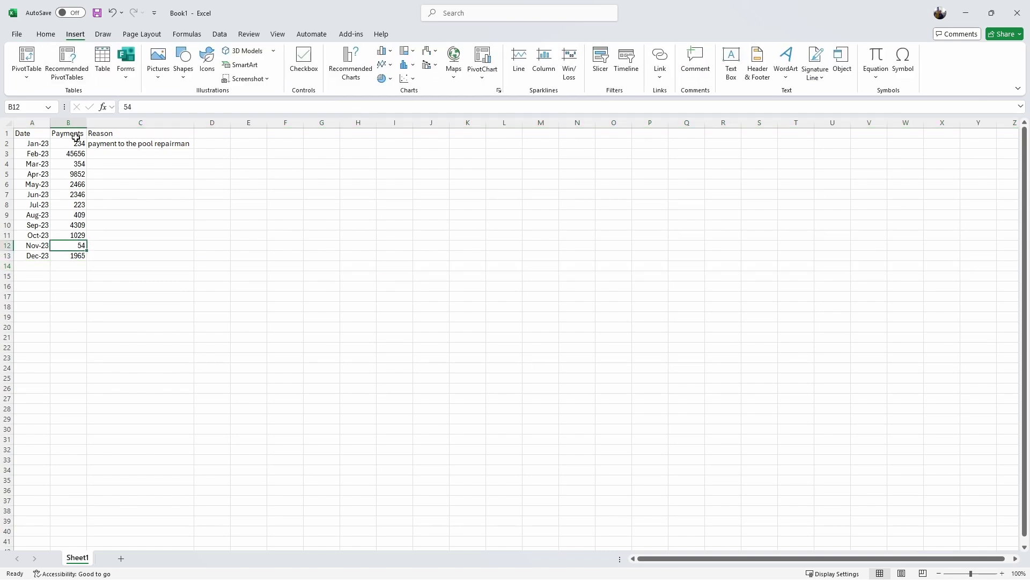
left_click(104, 69)
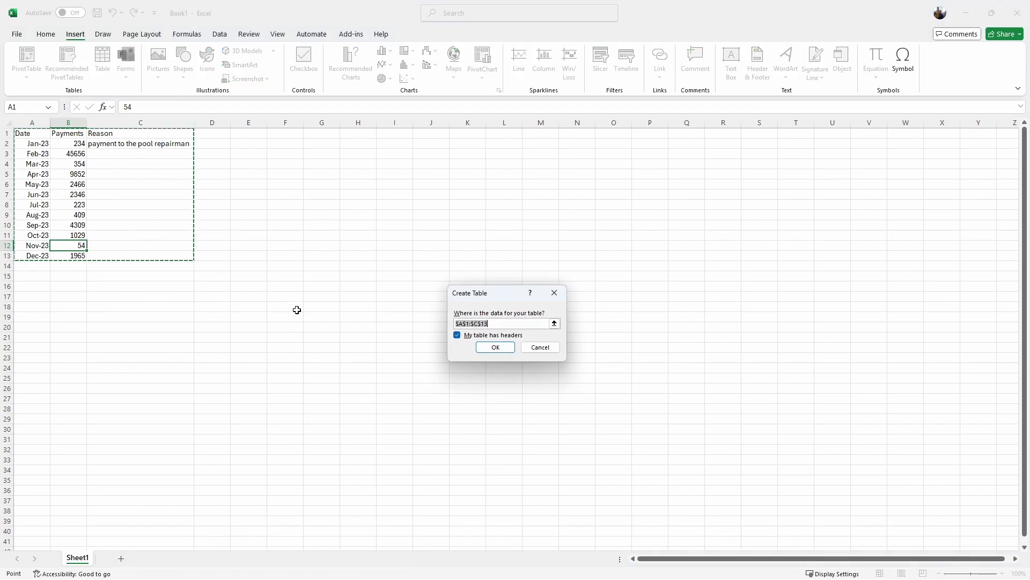
left_click(500, 347)
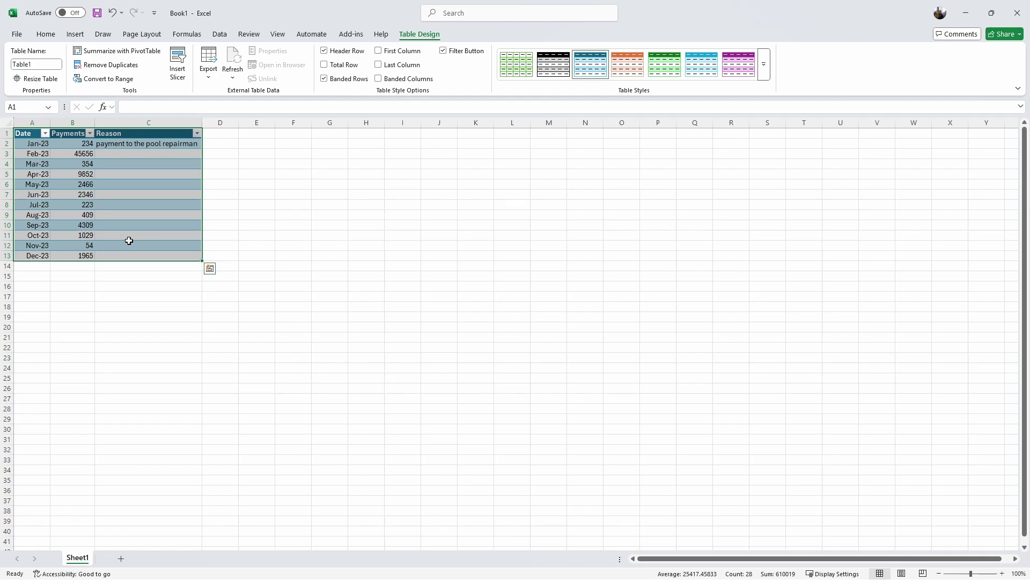
Step: Sort the table by Date from newest to oldest, and re-sort it from oldest to newest
left_click(45, 133)
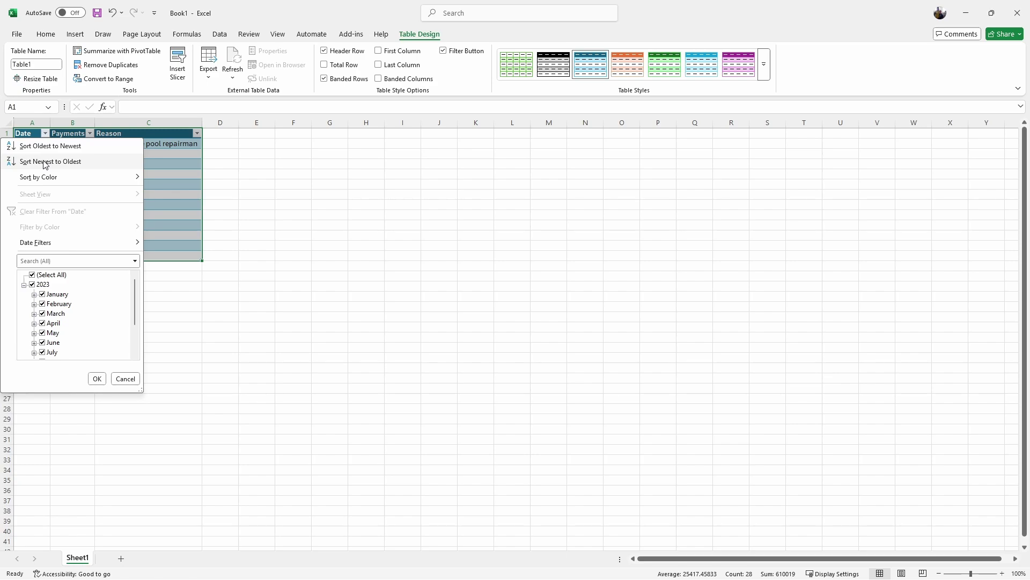
left_click(44, 160)
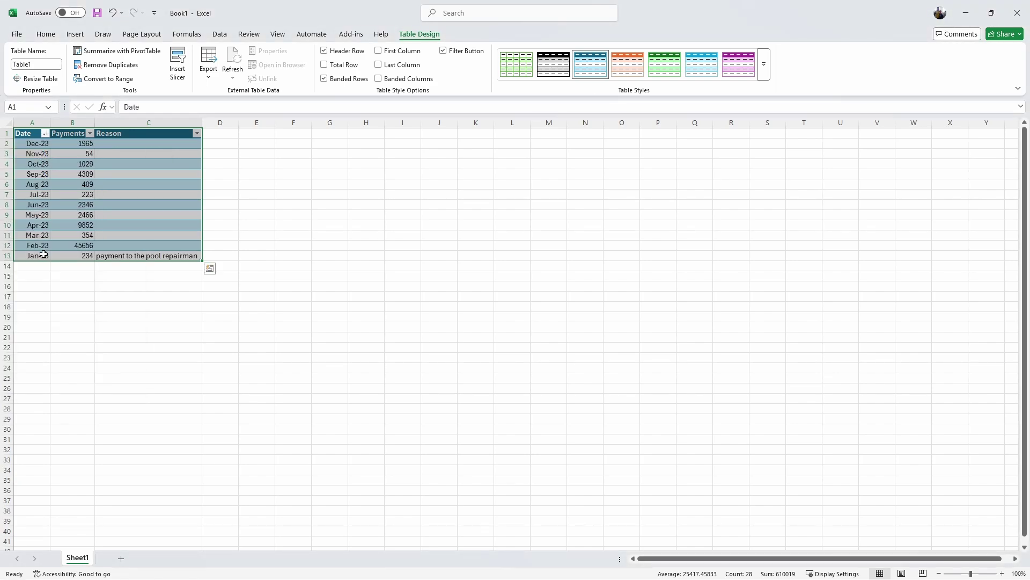
left_click(45, 133)
left_click(45, 146)
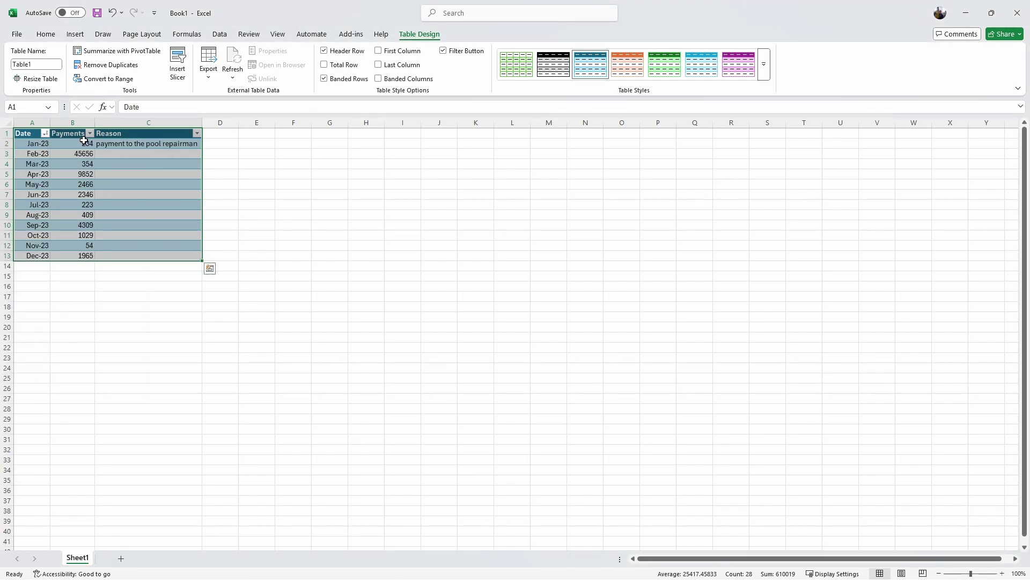
left_click(84, 153)
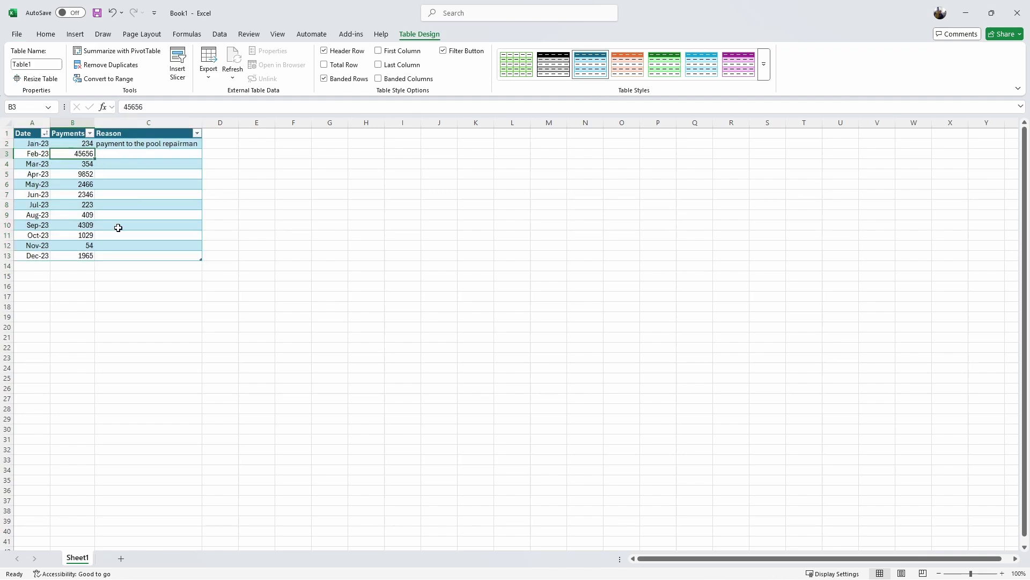
Step: Sort the table by Payments from largest to smallest, and undo that sort
left_click(91, 133)
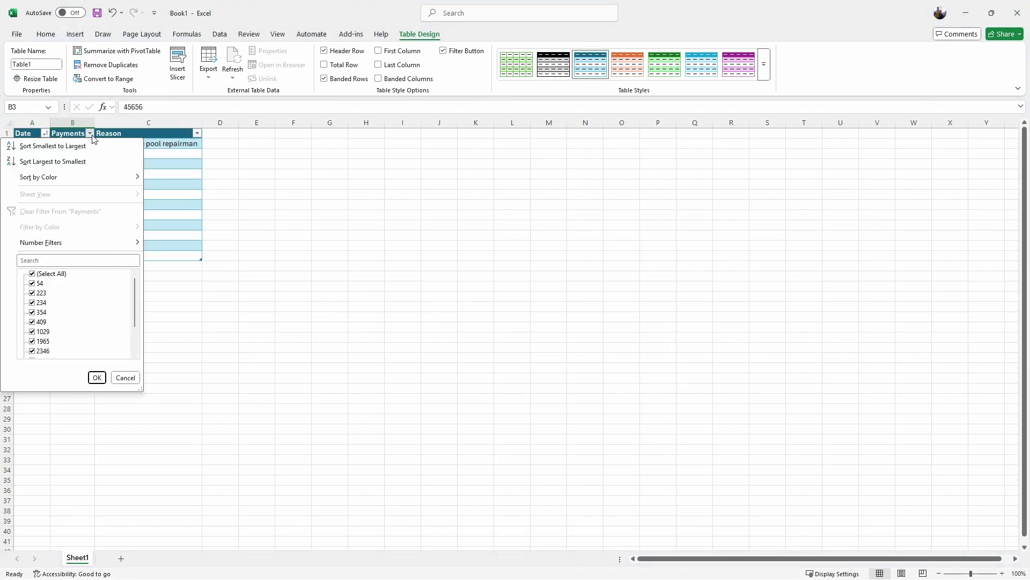
left_click(83, 162)
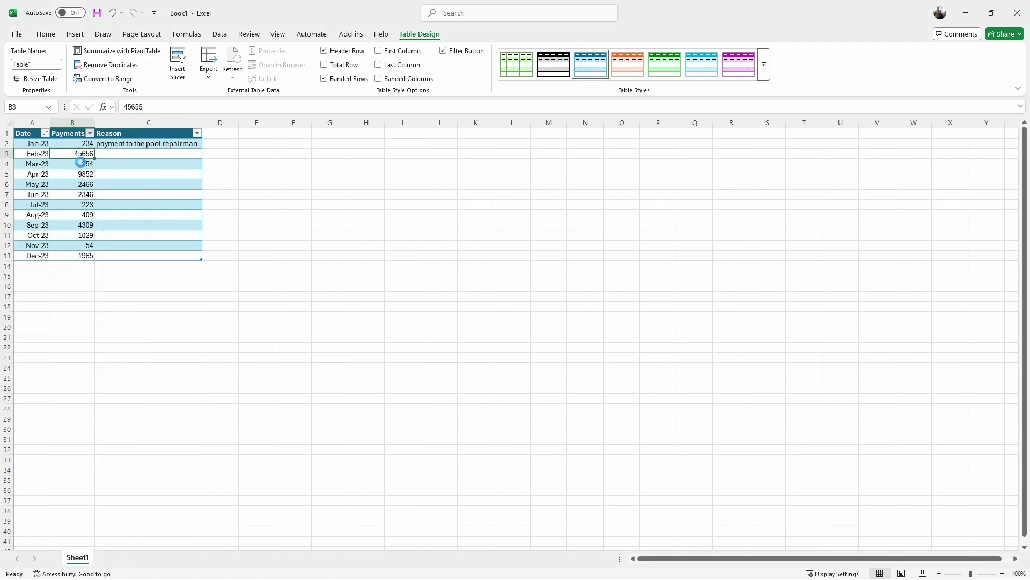
left_click(81, 145)
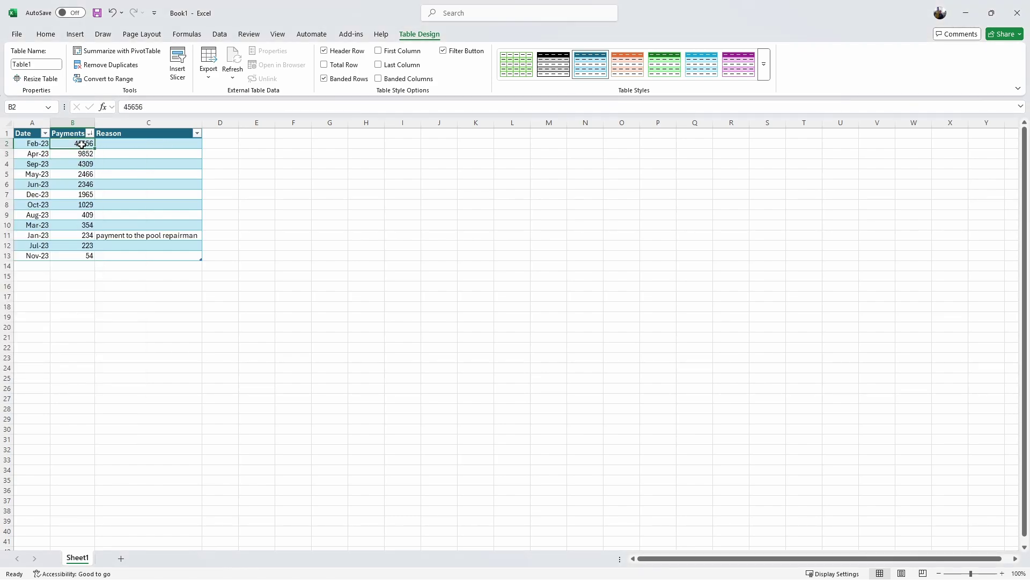
left_click(85, 256)
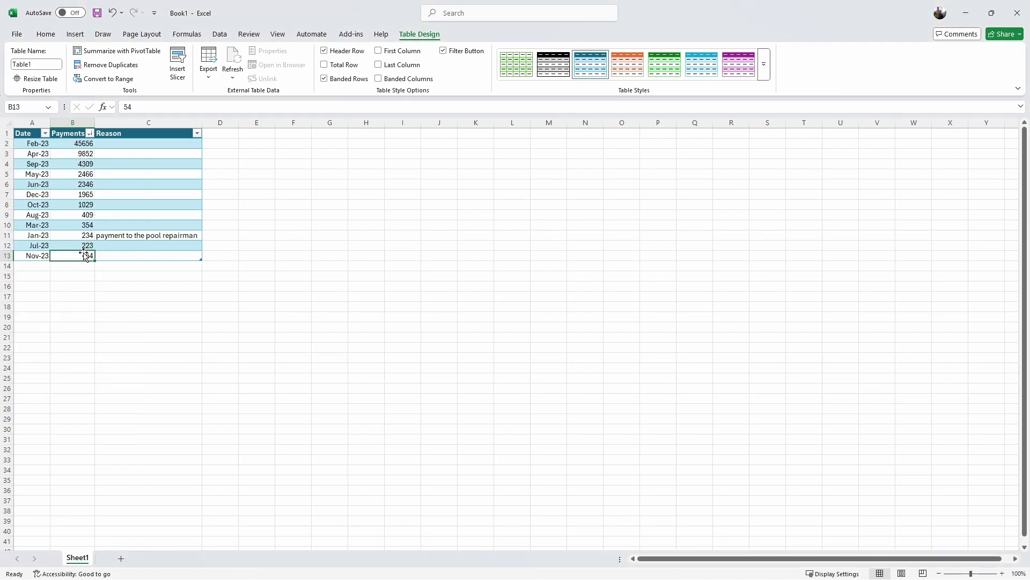
key("ctrl+z")
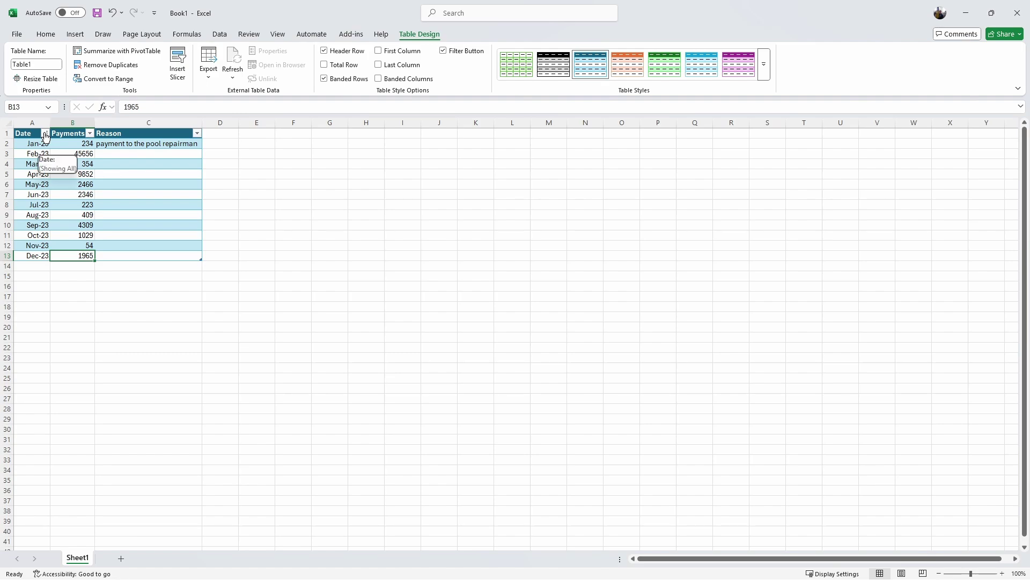
Step: Filter the Date column to only January, February, March and April 2023, and clear that filter
left_click(45, 134)
mouse_move(63, 249)
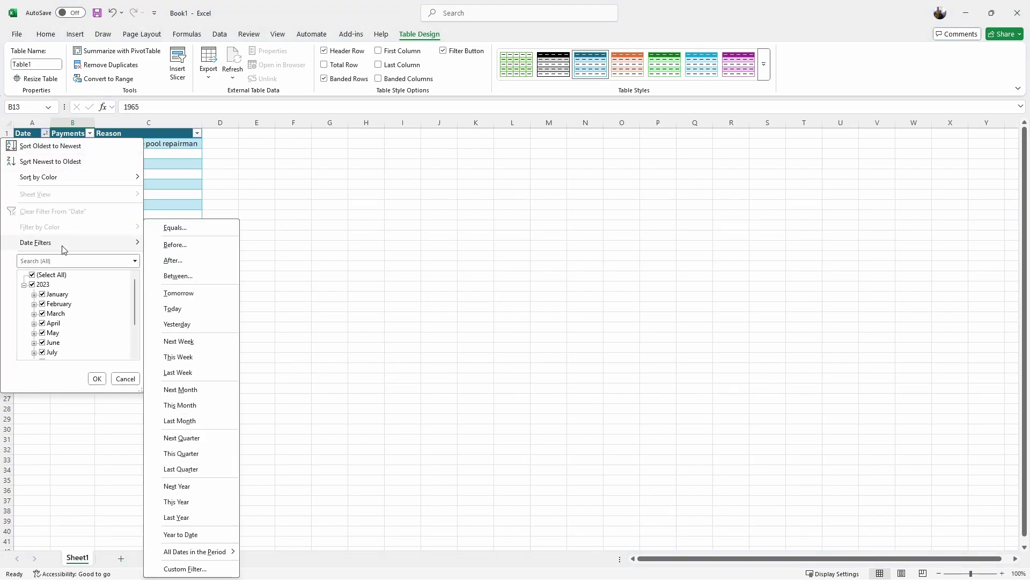
left_click(32, 276)
left_click(33, 275)
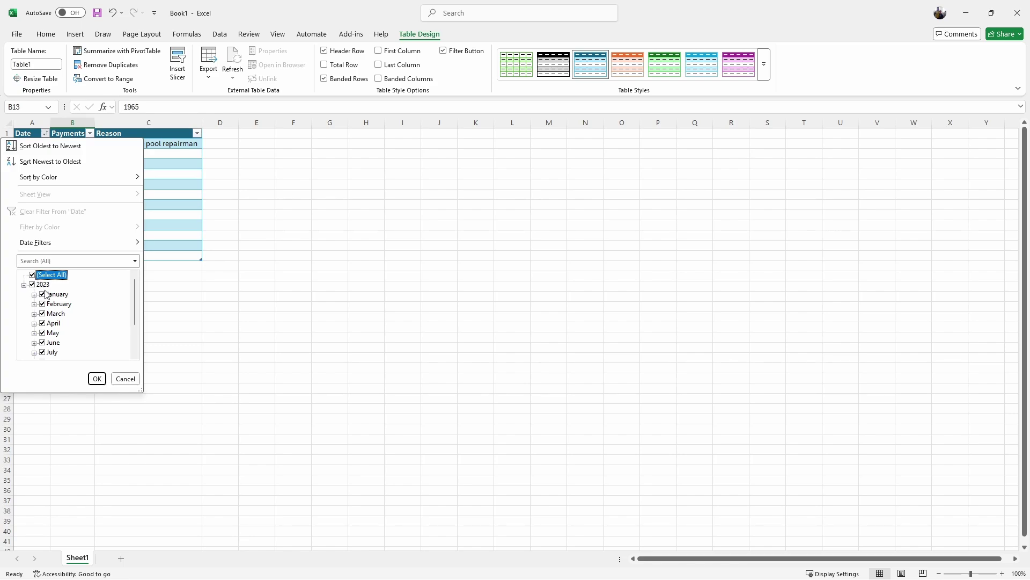
left_click(43, 295)
left_click(43, 304)
left_click(44, 314)
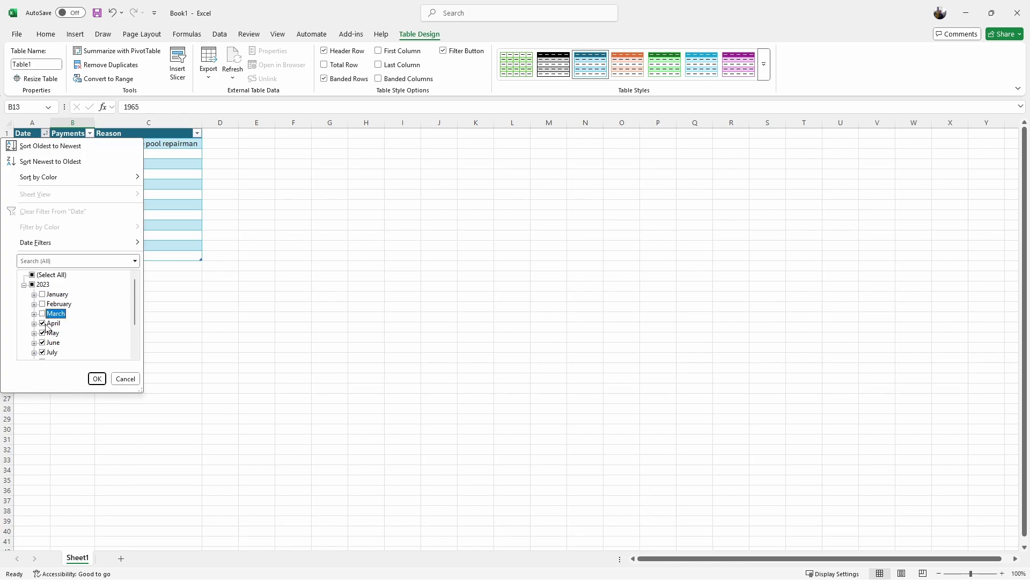
left_click(33, 275)
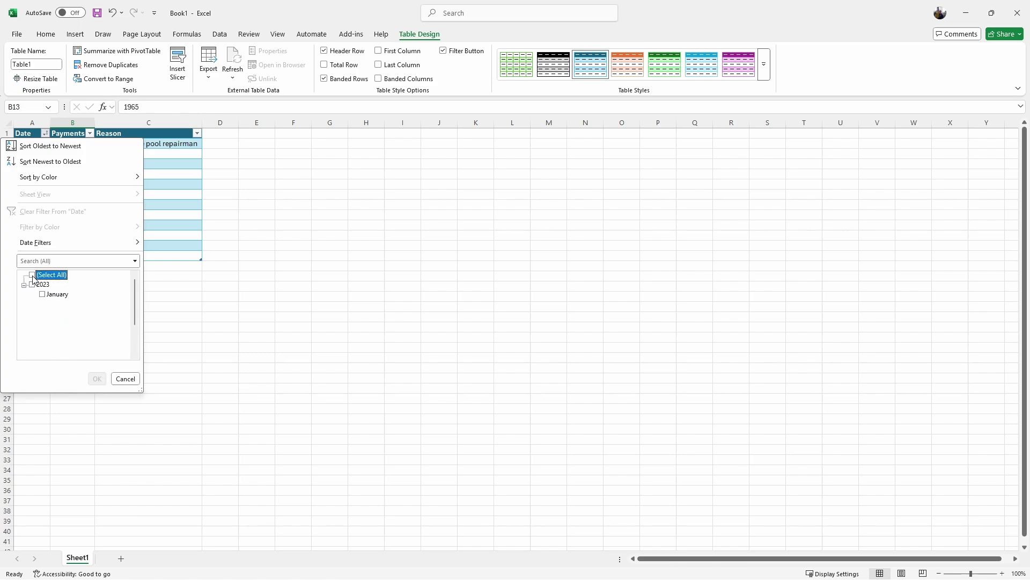
left_click(42, 295)
left_click(43, 305)
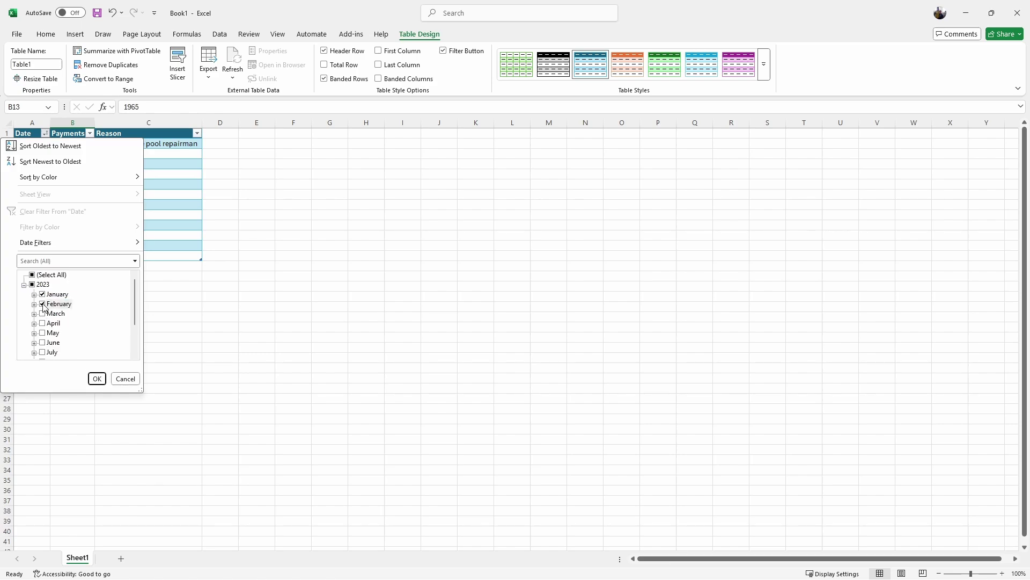
left_click(43, 314)
left_click(42, 323)
left_click(97, 379)
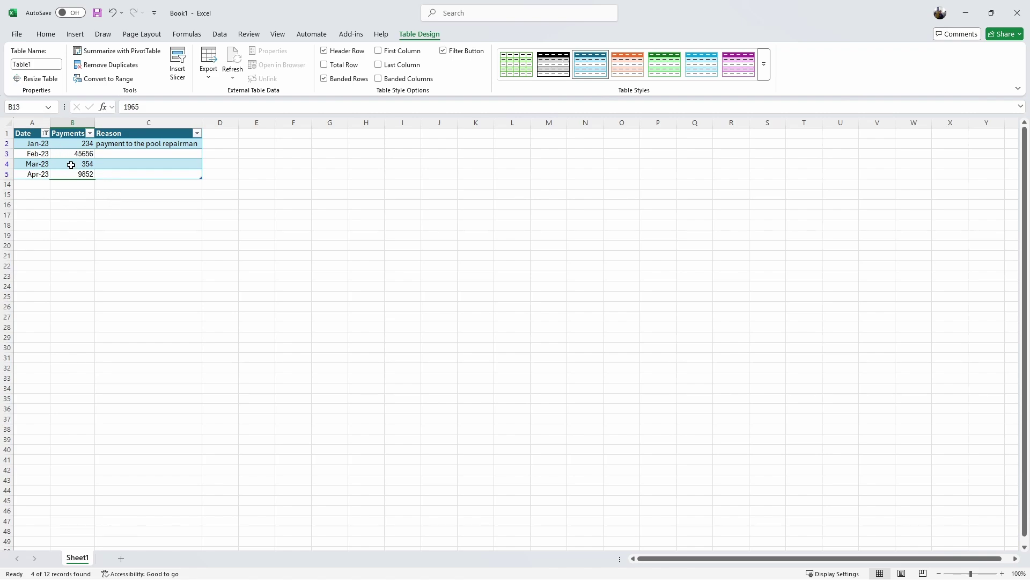
left_click(46, 134)
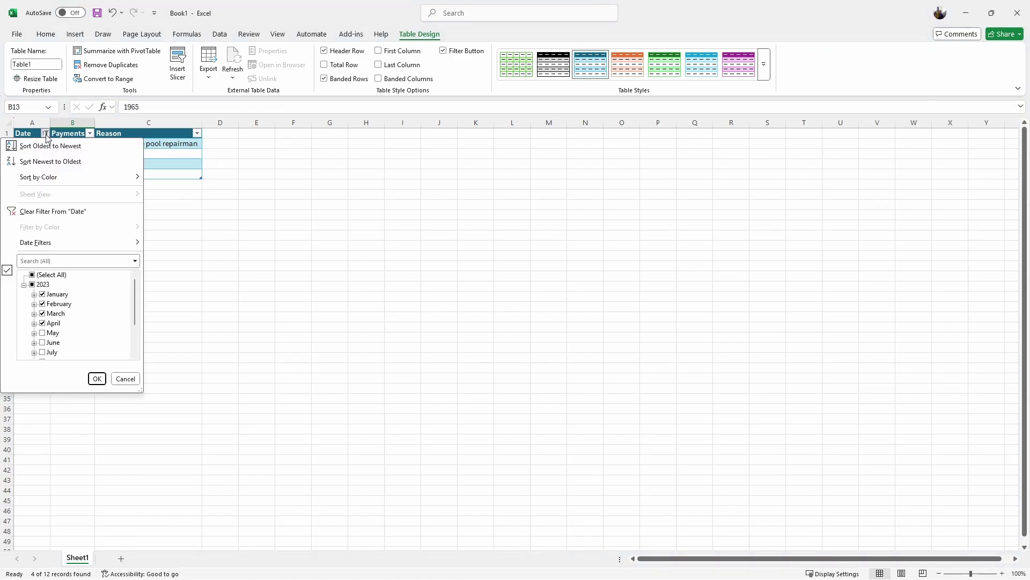
left_click(53, 211)
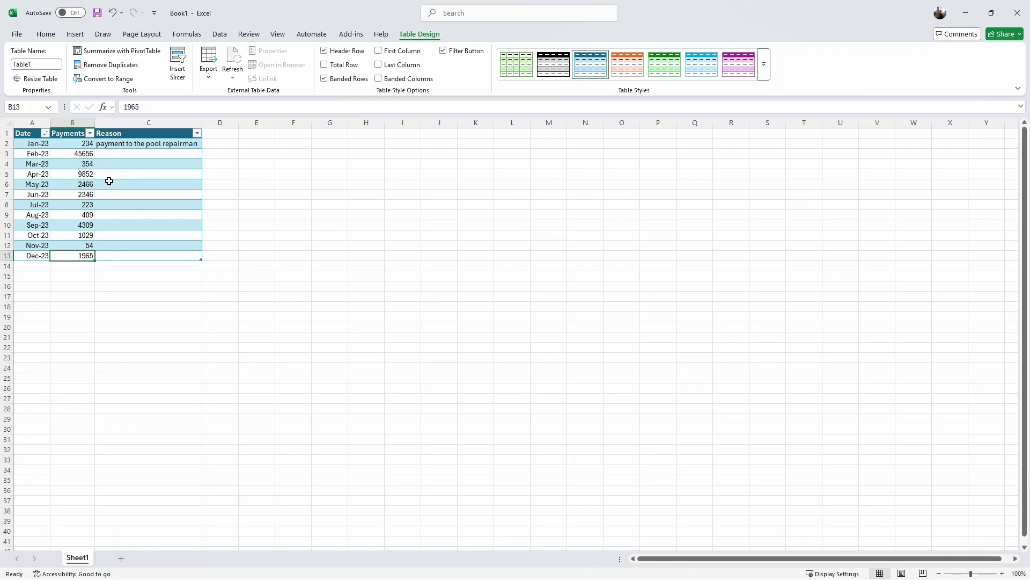
Step: Filter the Payments column to values greater than or equal to 5000, and clear that filter
left_click(90, 134)
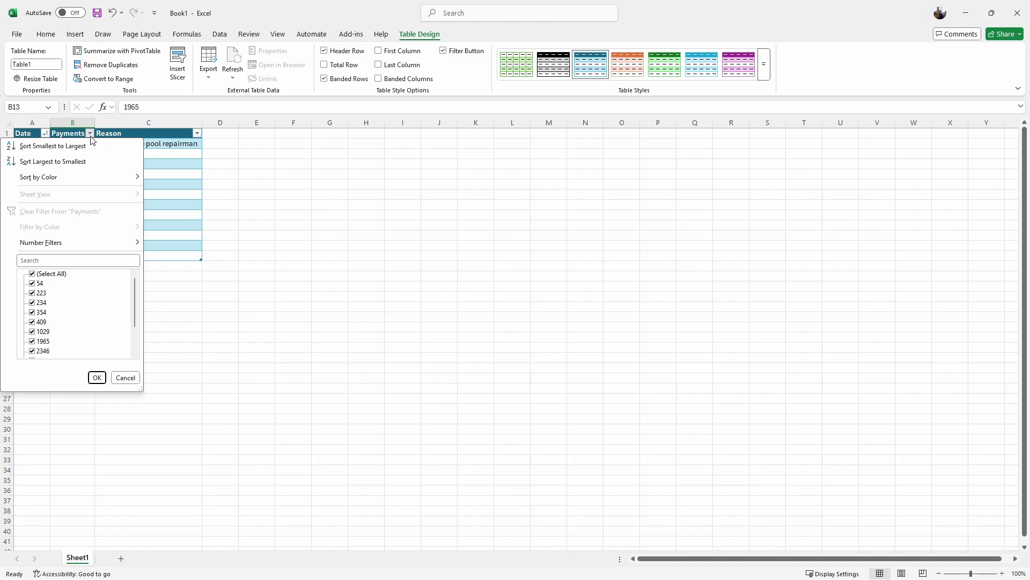
mouse_move(100, 246)
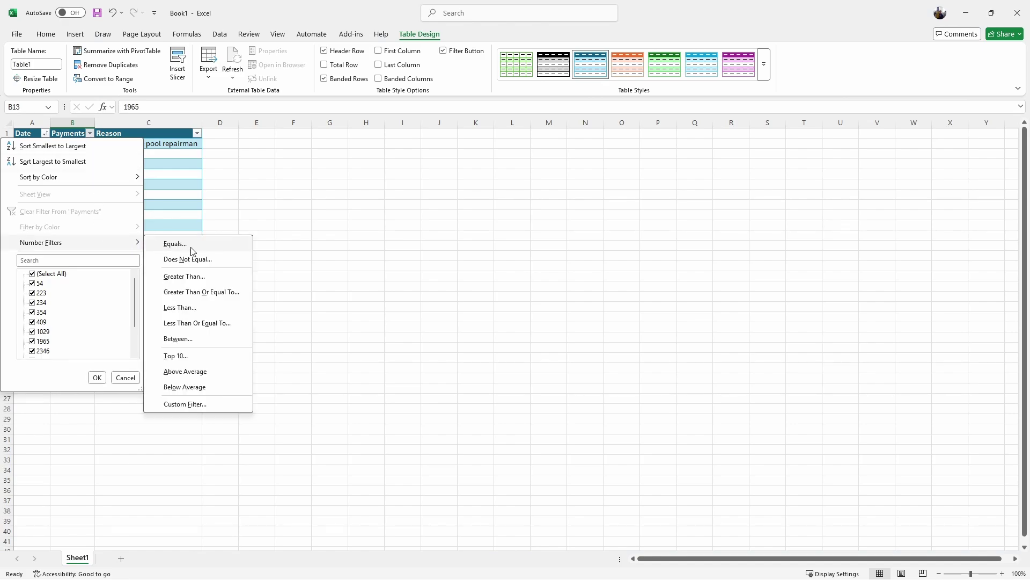
left_click(205, 292)
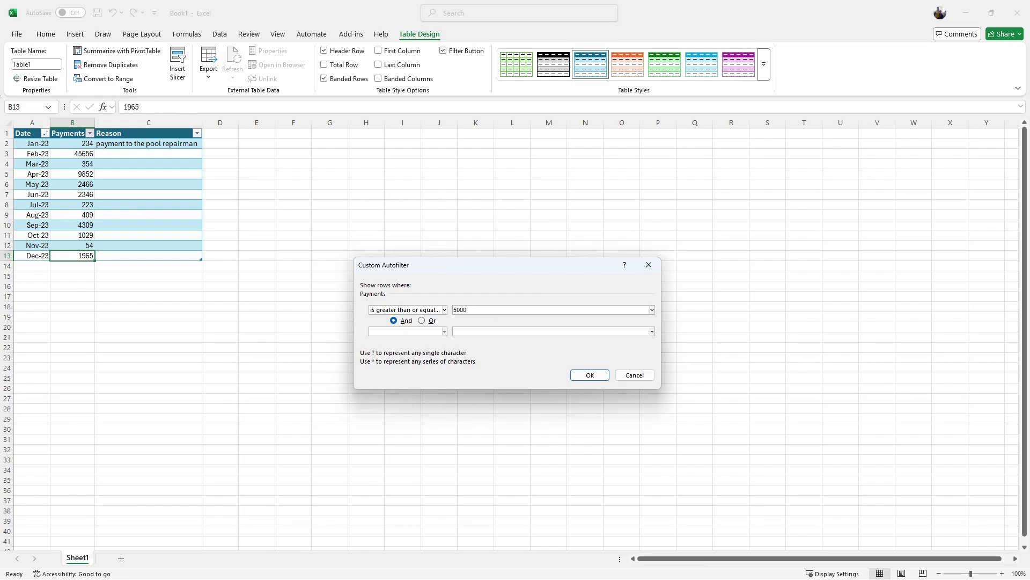
key("Return")
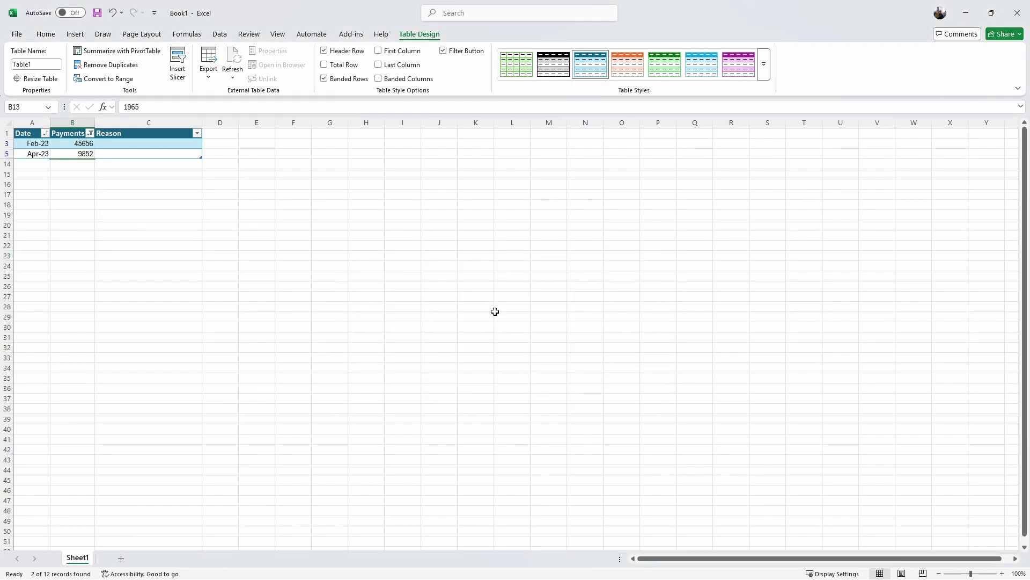
left_click(90, 134)
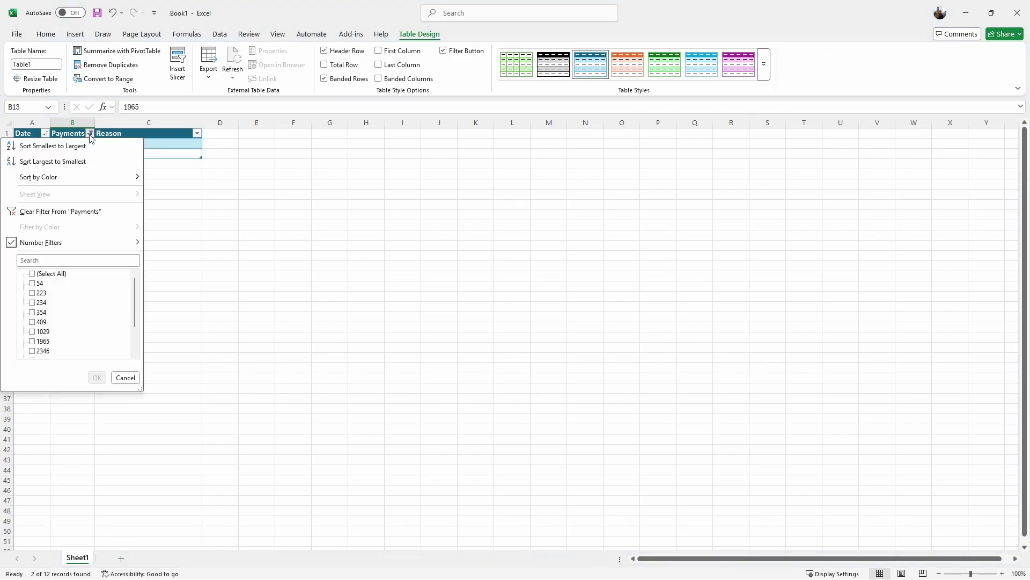
left_click(74, 212)
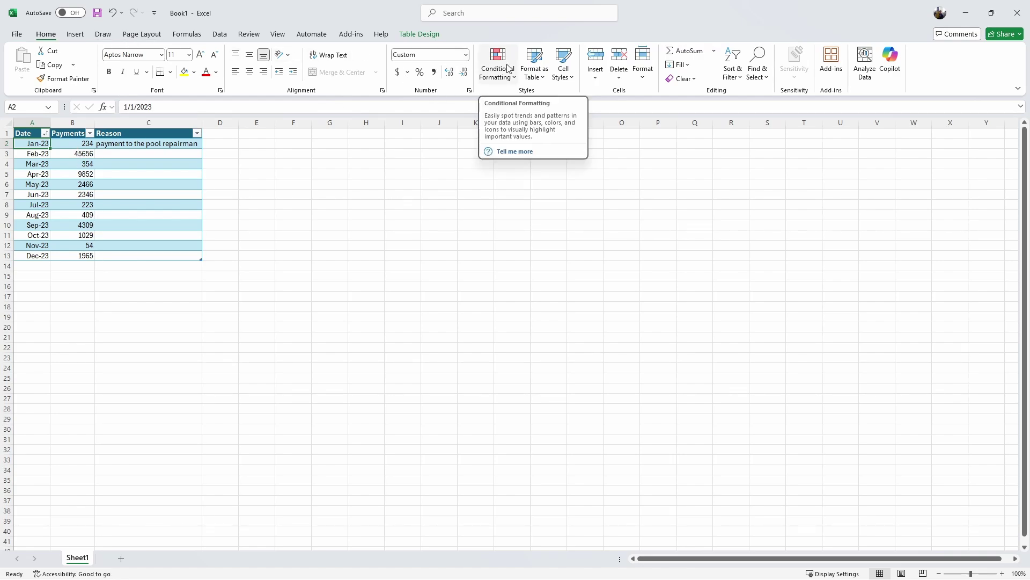
Step: Apply the red-yellow-green color scale to the payment values in B2:B13 so that the highest amounts are red
left_click_drag(75, 145, 66, 255)
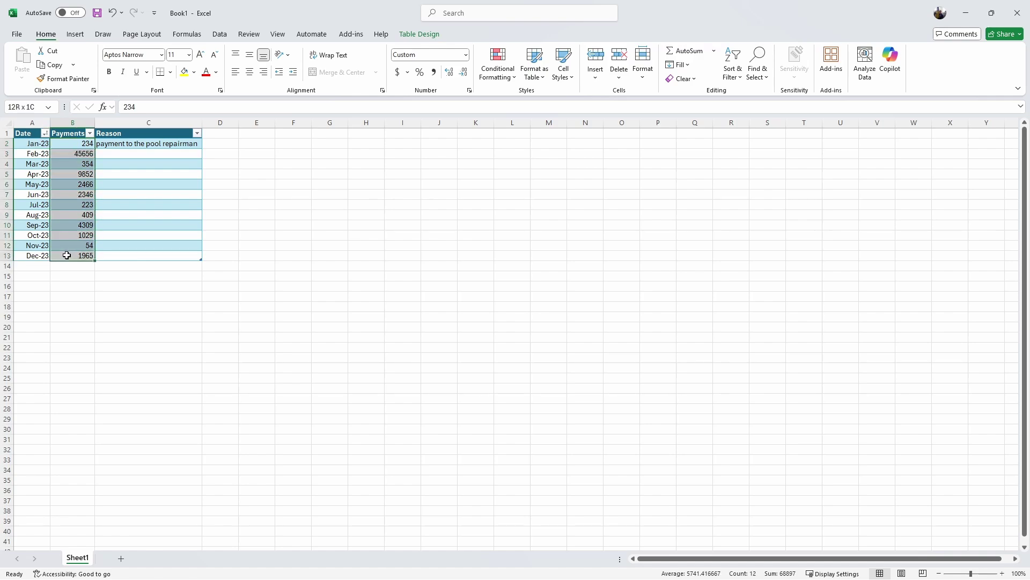
left_click(488, 78)
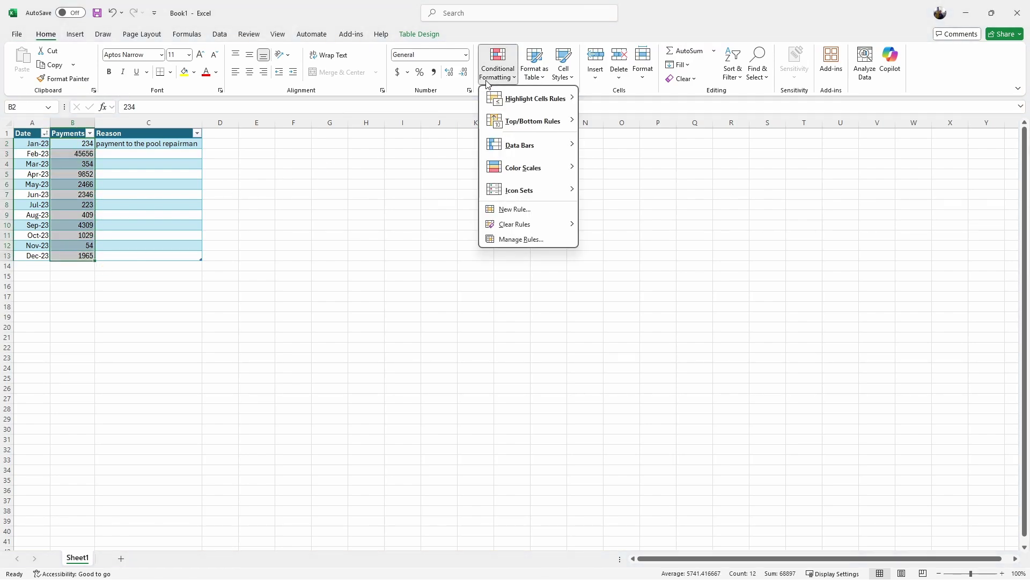
mouse_move(530, 168)
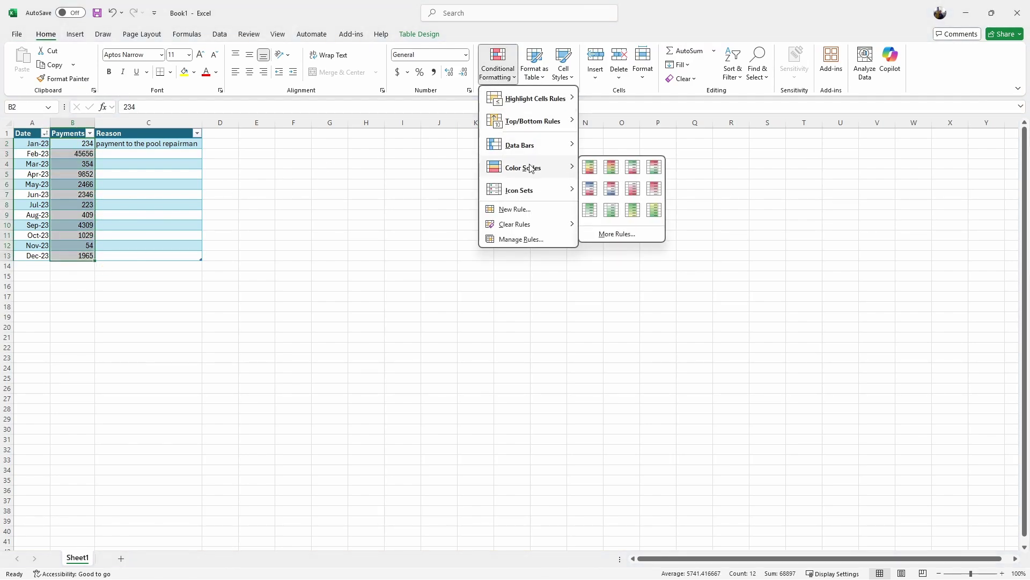
left_click(614, 171)
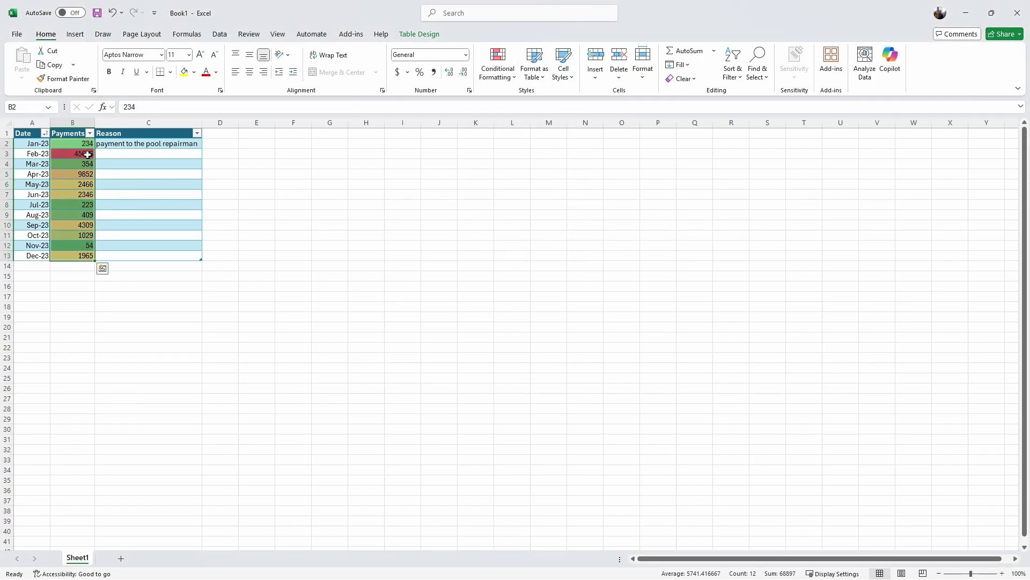
left_click(90, 154)
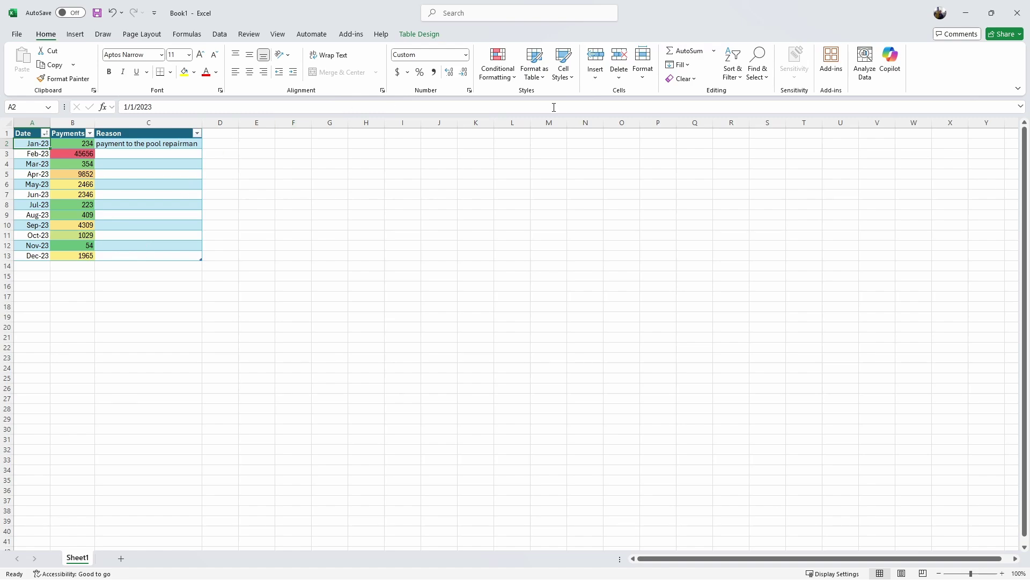
Step: Run Analyze Data on the payments table and look through its suggested questions, charts and insights
left_click(866, 65)
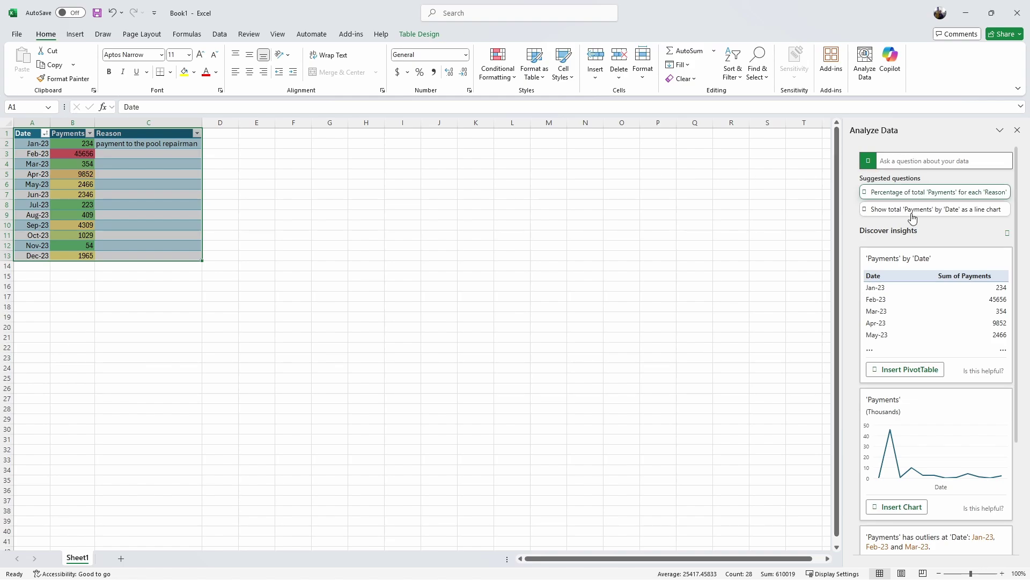
scroll(971, 338, "down", 2)
scroll(971, 338, "down", 3)
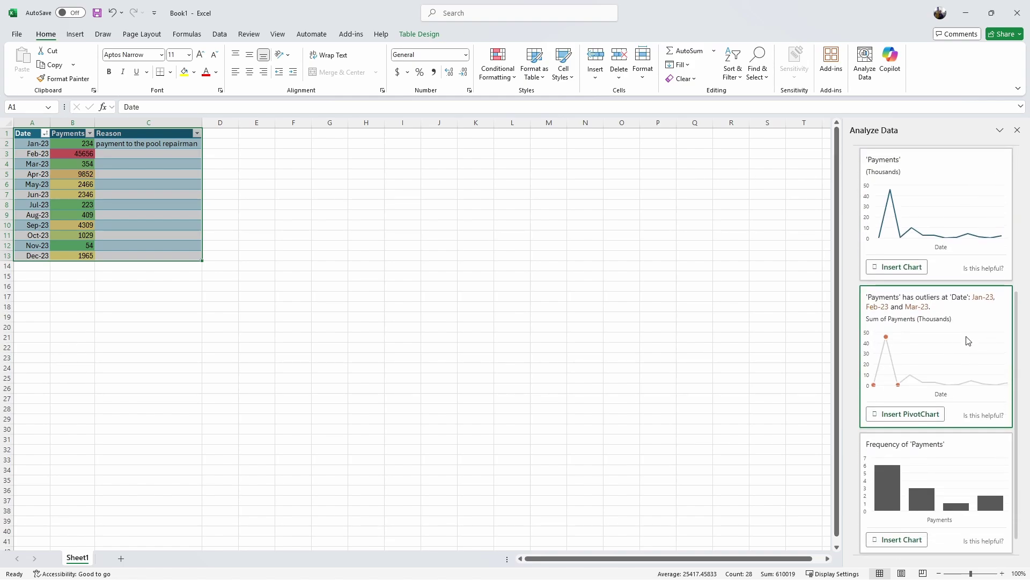
scroll(958, 350, "up", 5)
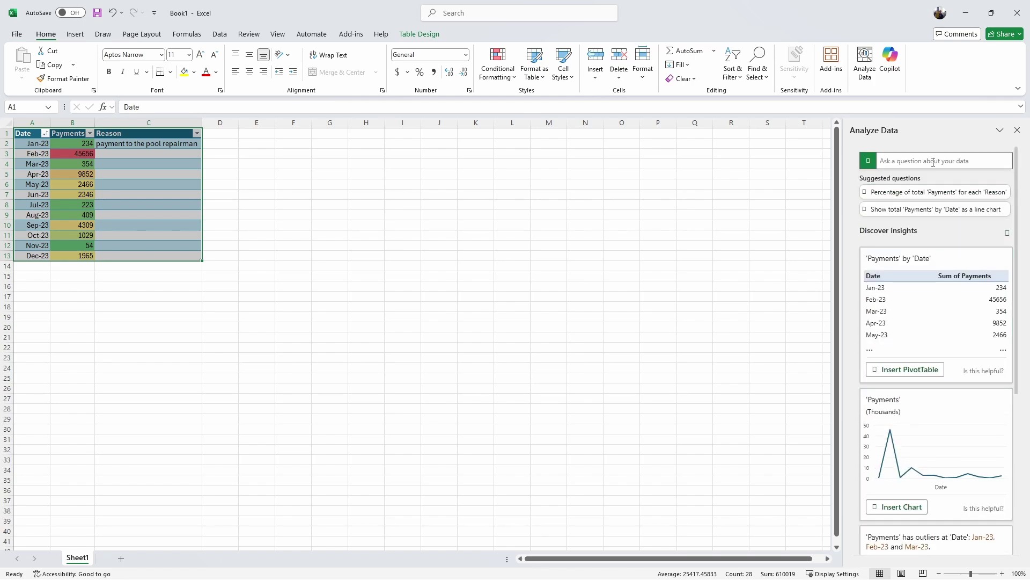
Step: Ask Analyze Data "what was the average payment", read the answer, and close the analysis
left_click(932, 161)
type("what was the average payment")
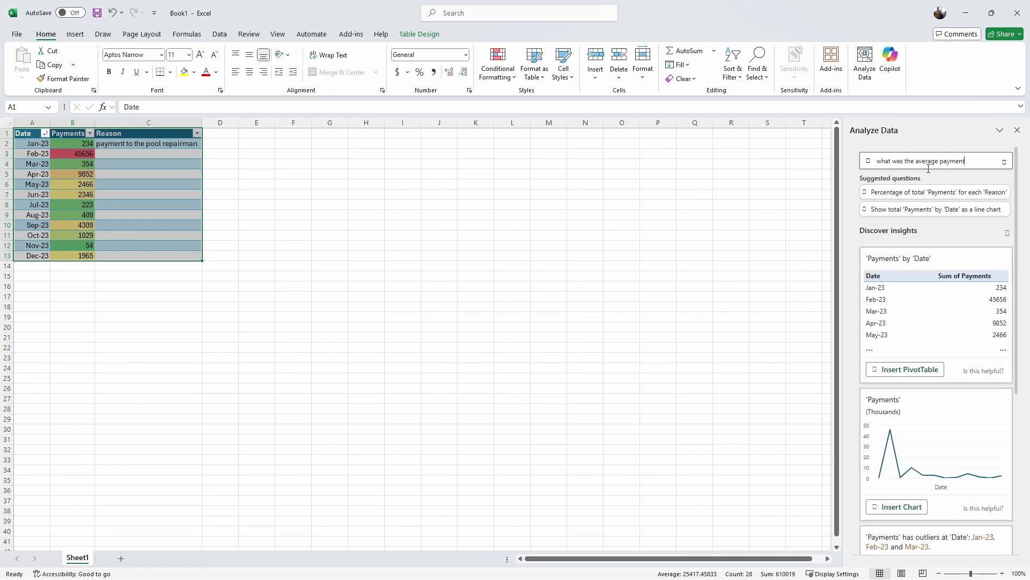
key("Return")
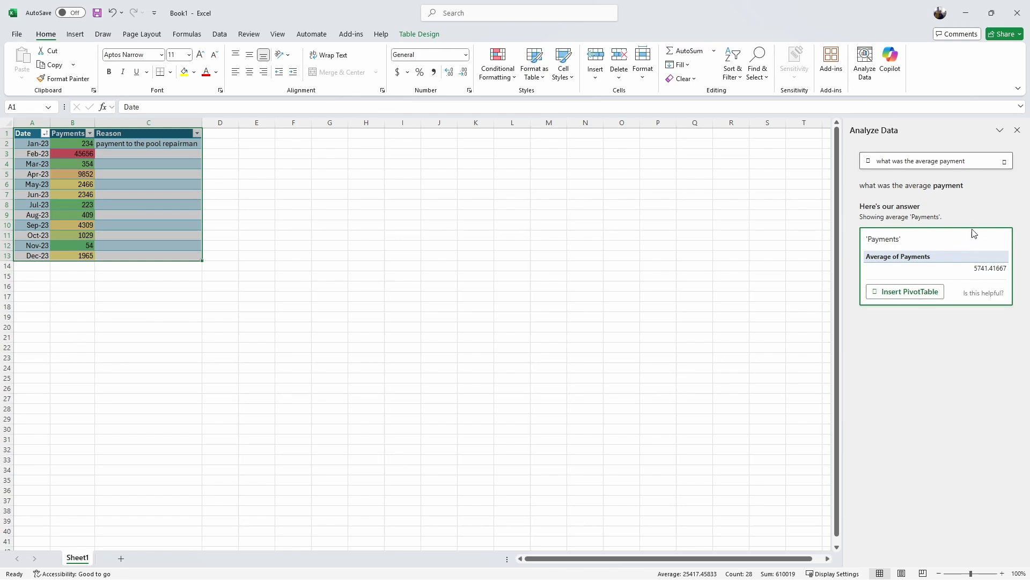
left_click(1017, 130)
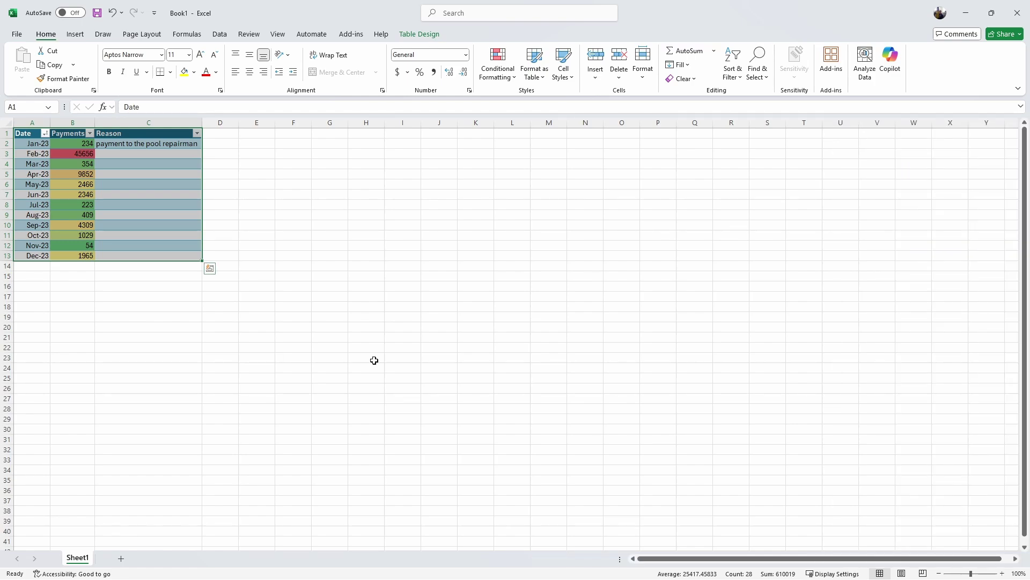
Step: Add a total row to the payments table and set its Payments cell B14 to Sum
left_click(411, 34)
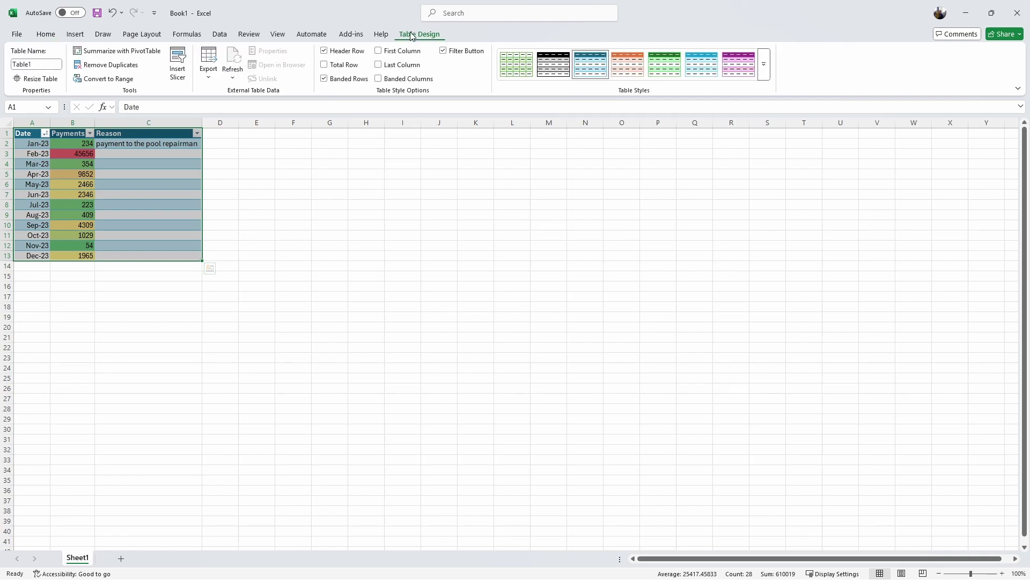
left_click(325, 65)
left_click(152, 283)
left_click(86, 265)
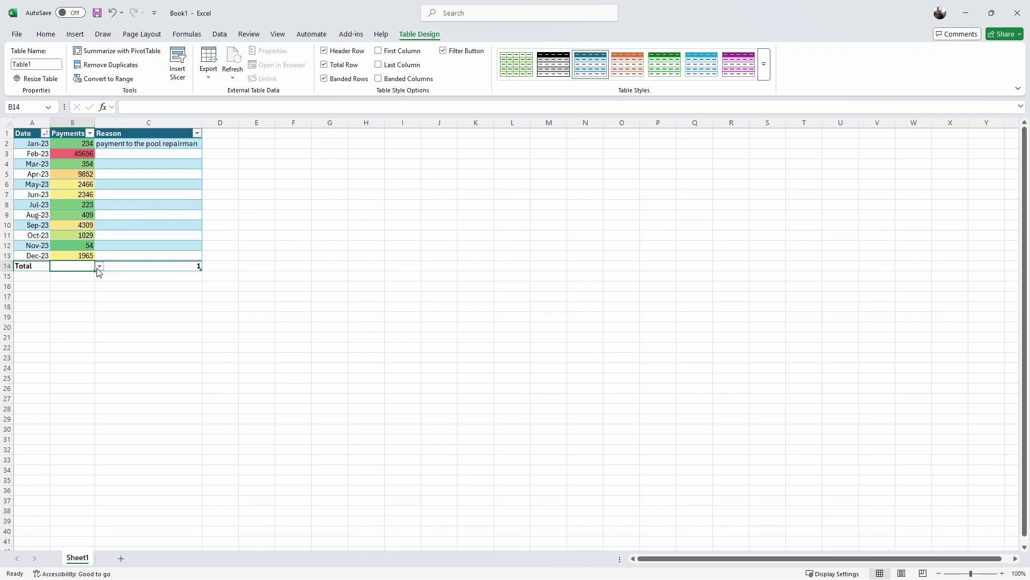
left_click(99, 267)
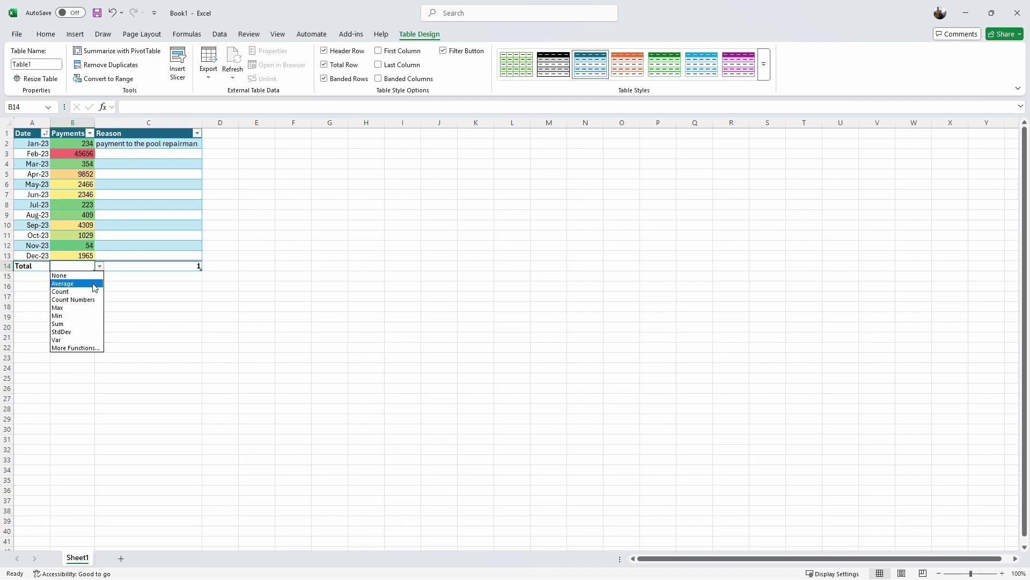
left_click(85, 324)
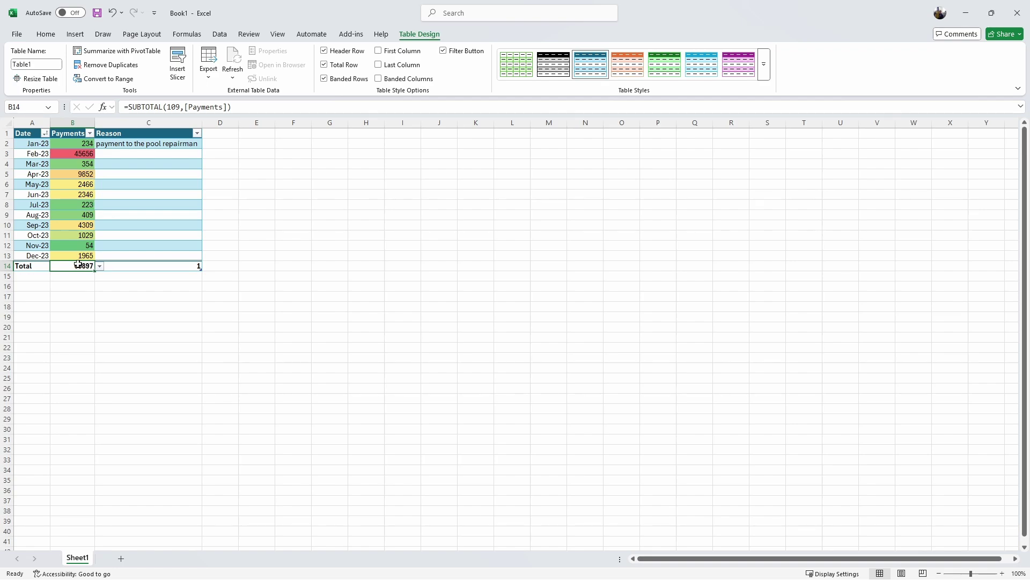
Step: Set the total row's function for the Reason column to None
left_click(163, 265)
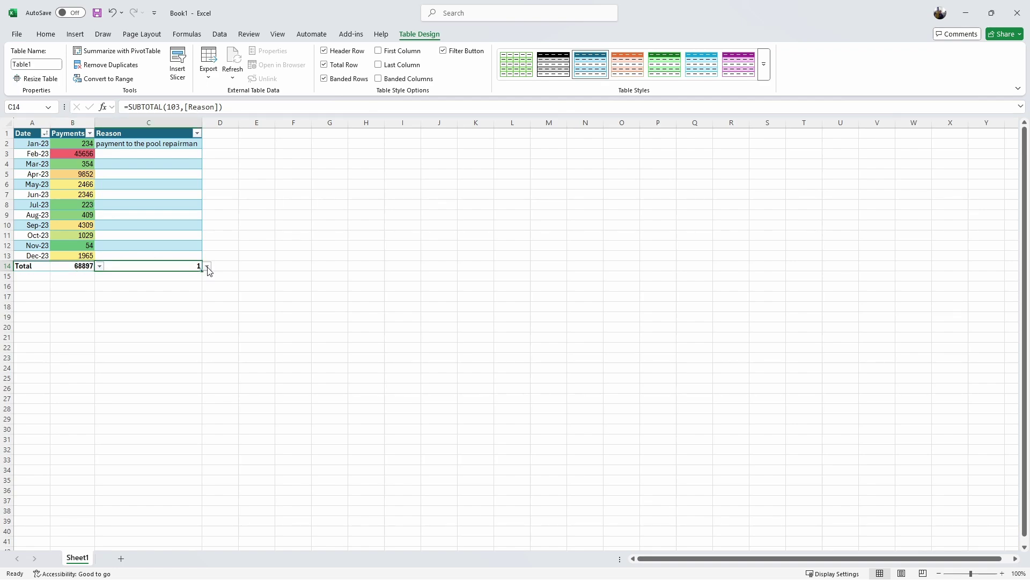
left_click(206, 266)
left_click(186, 279)
Step: Try Average and Count as the Payments total in B14, and set it back to Sum
left_click(81, 267)
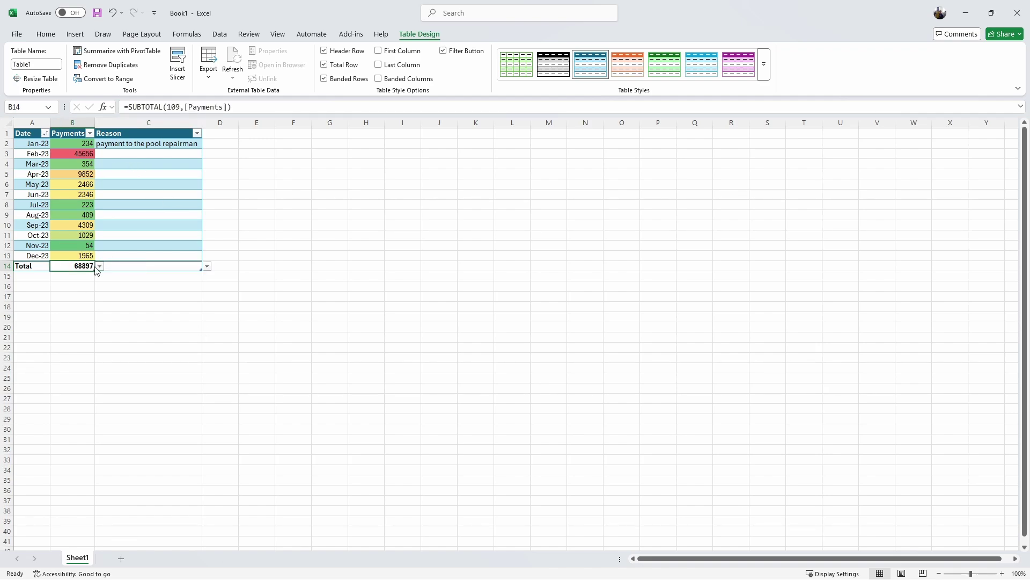
left_click(99, 266)
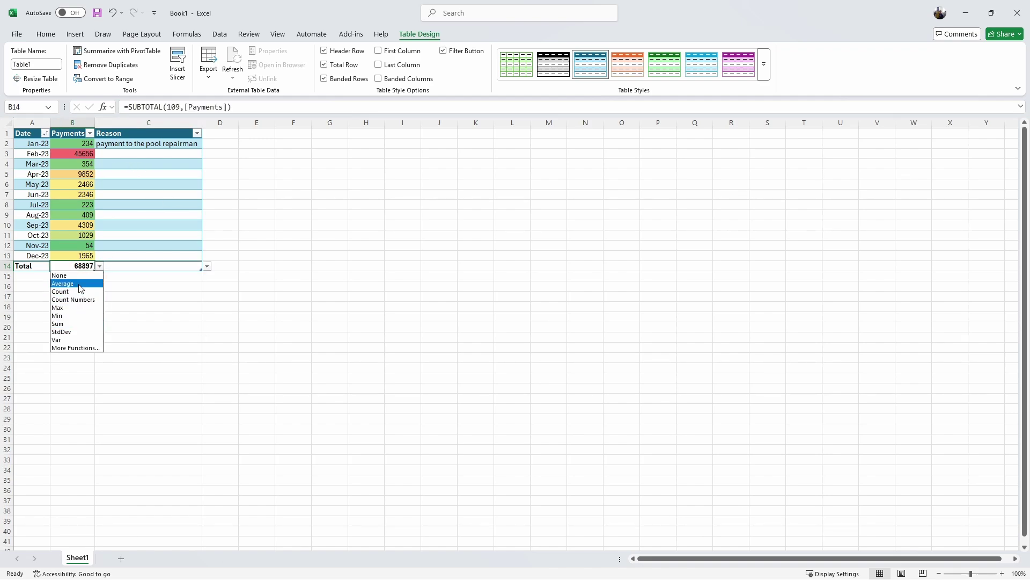
left_click(75, 284)
left_click(100, 266)
left_click(94, 292)
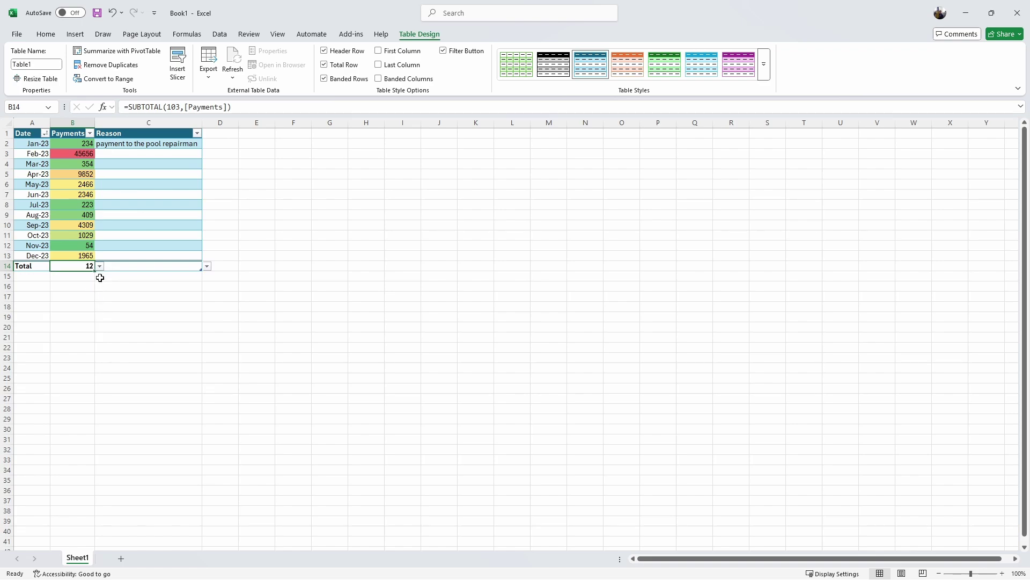
left_click(99, 267)
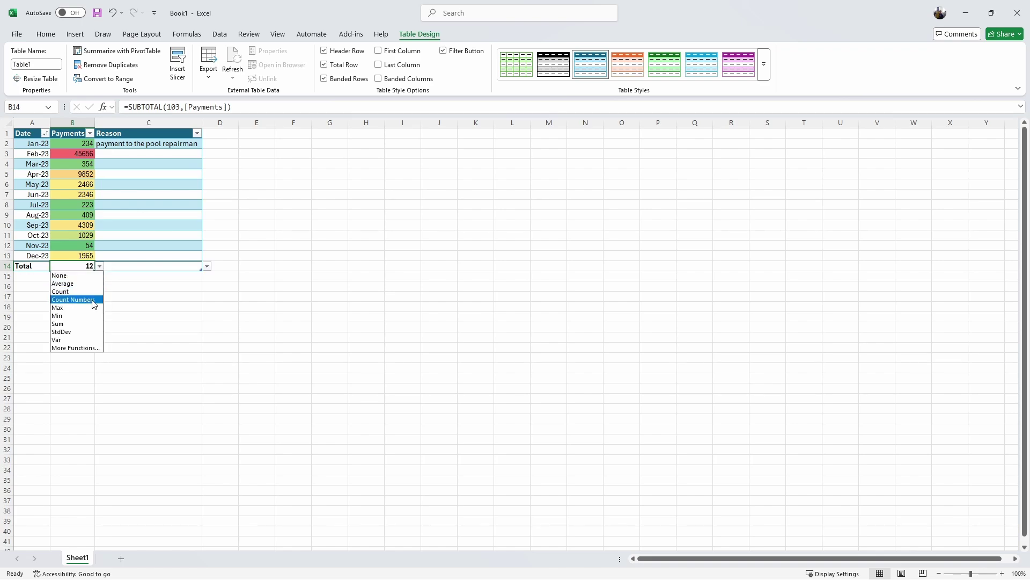
left_click(77, 324)
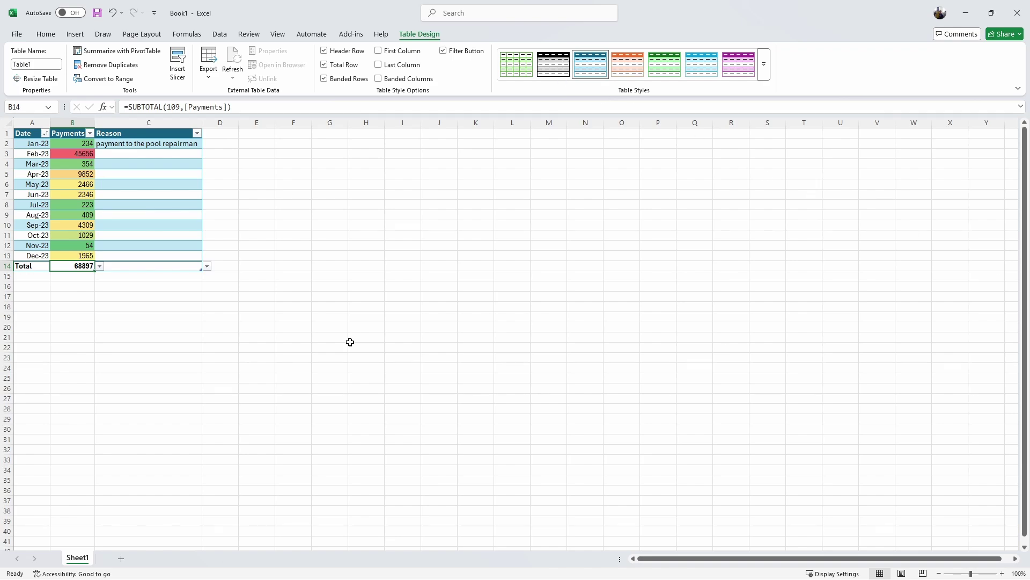
left_click(197, 35)
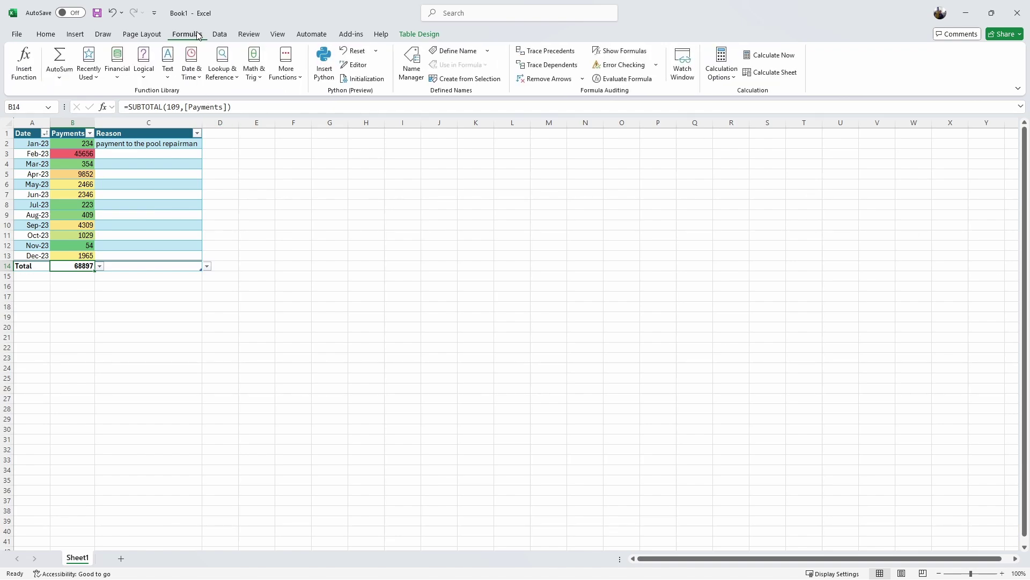
left_click(118, 70)
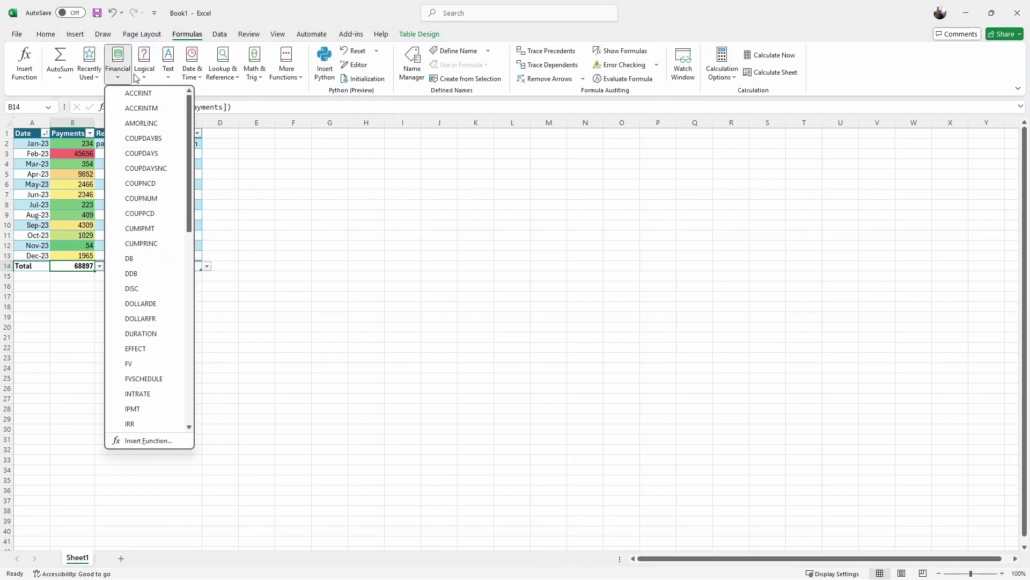
left_click(147, 77)
left_click(168, 77)
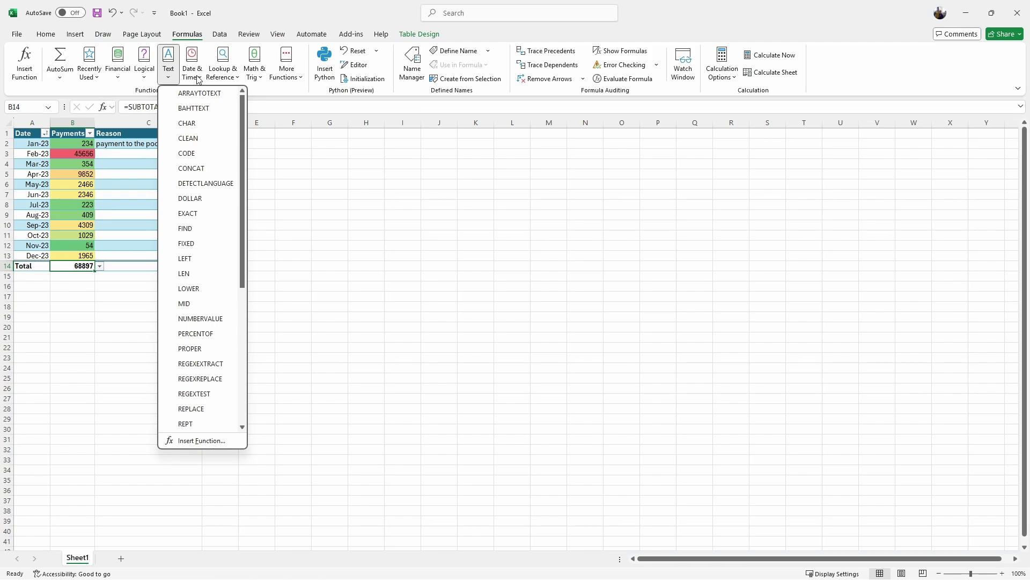
left_click(197, 78)
left_click(197, 78)
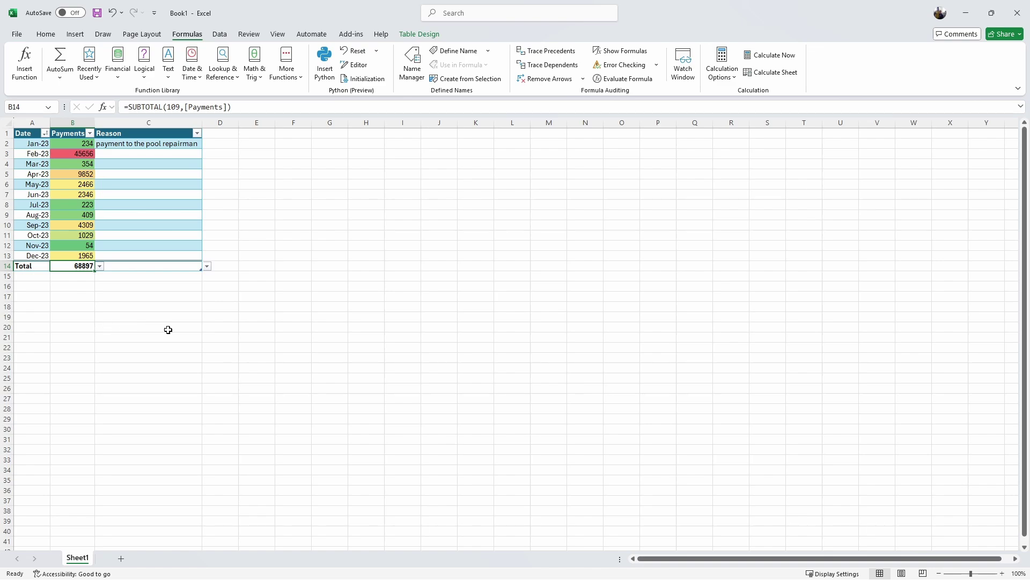
Step: Enter a SUM formula over Table1[Payments] in cell A23
left_click(31, 356)
type("=")
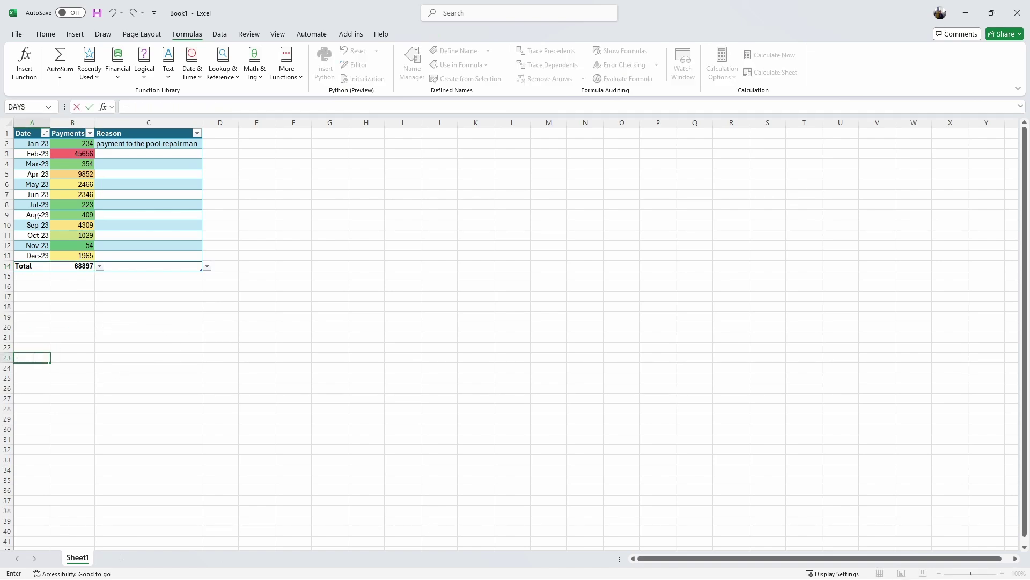
type("sum")
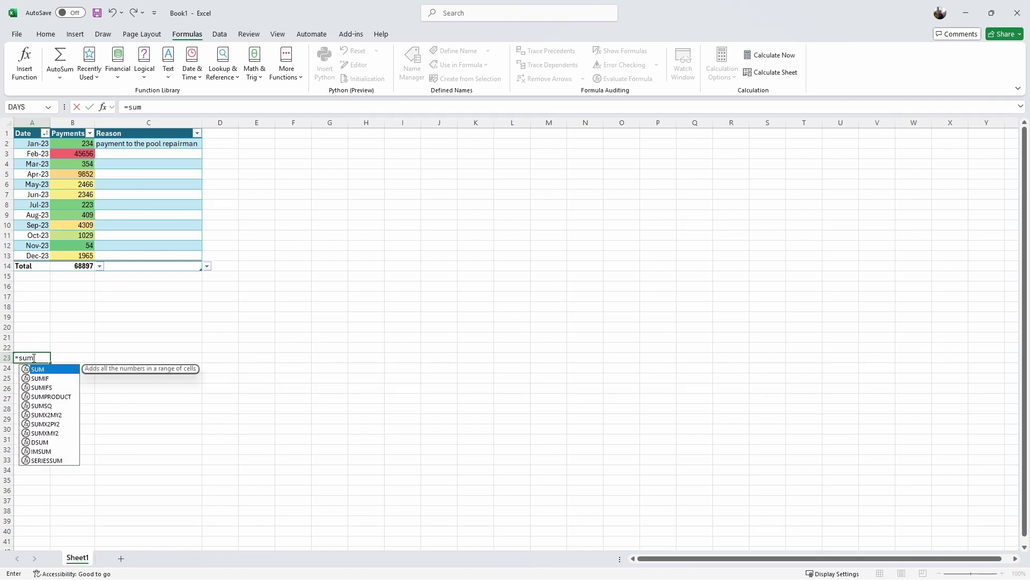
key("Tab")
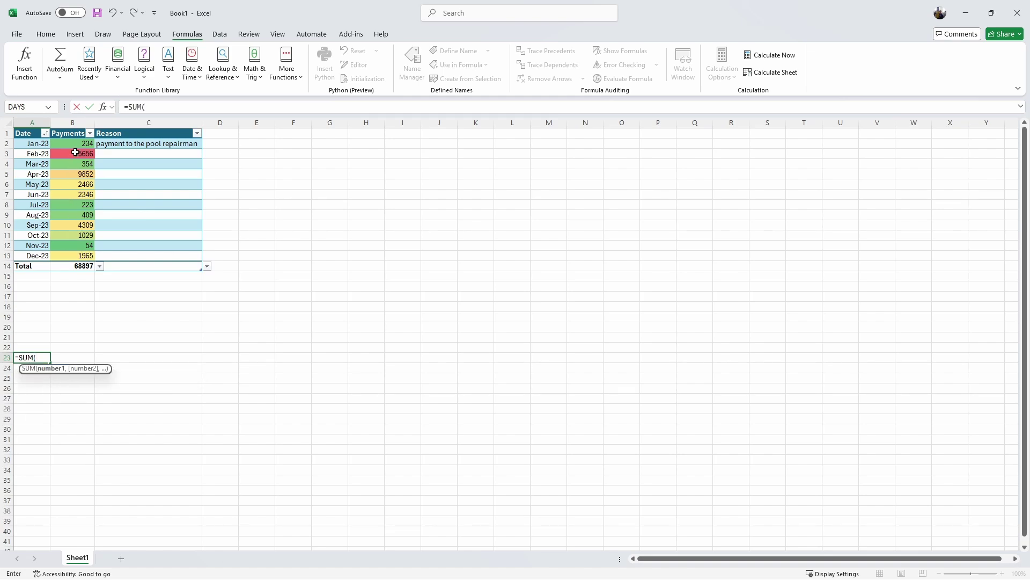
left_click_drag(77, 144, 85, 256)
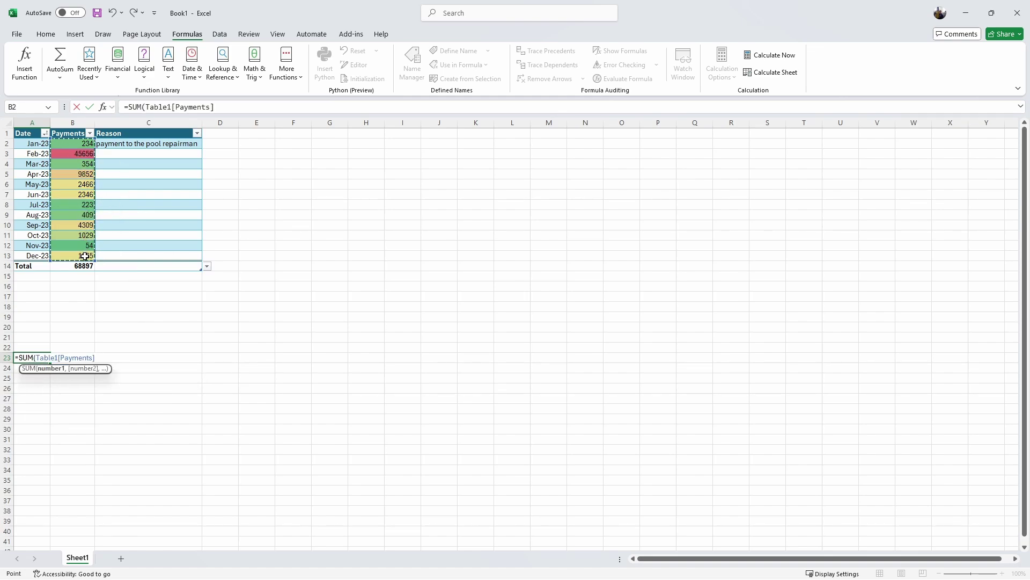
key("Return")
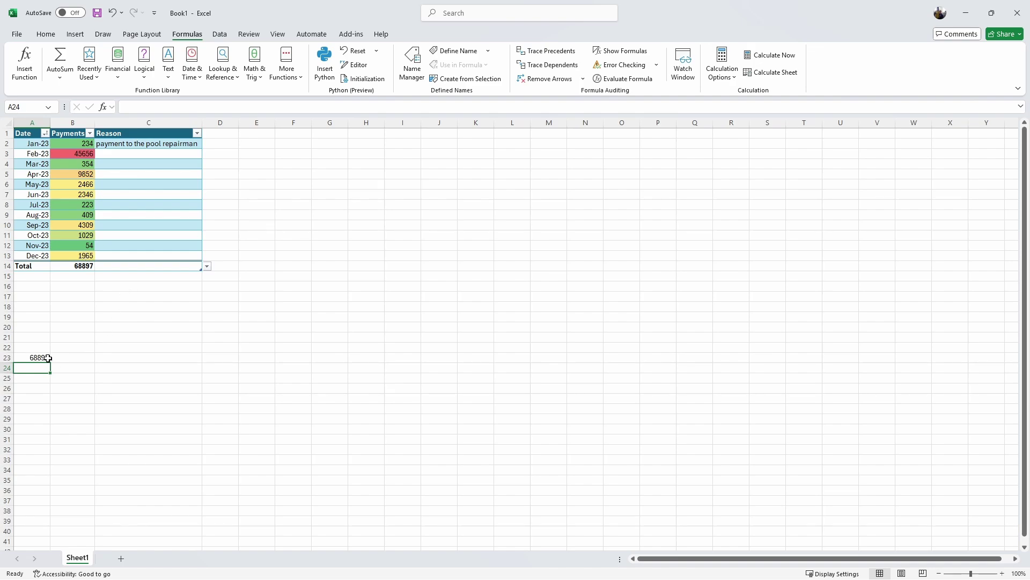
Step: Enter an AVERAGE formula over Table1[Payments] in cell A24
type("=")
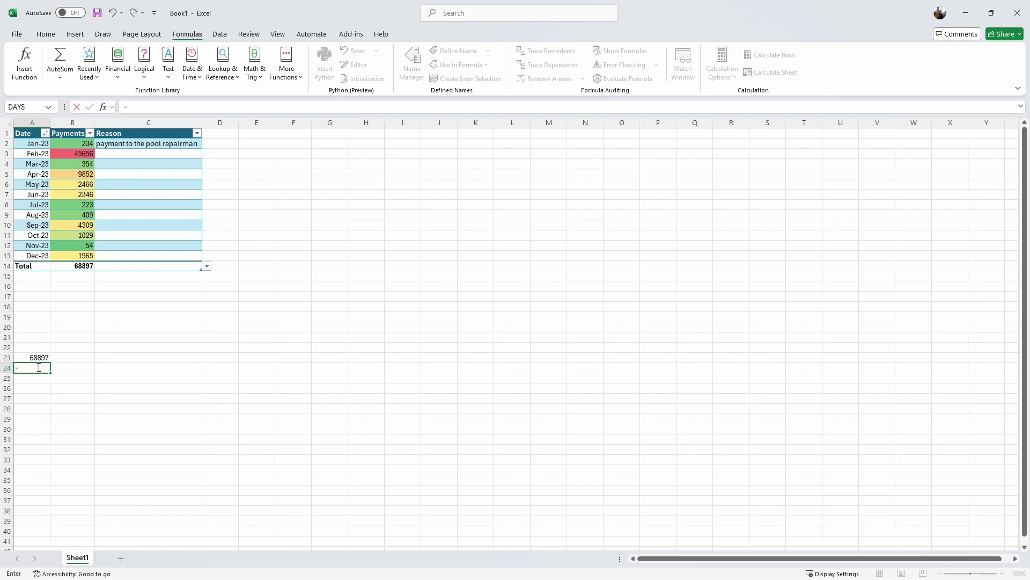
type("average")
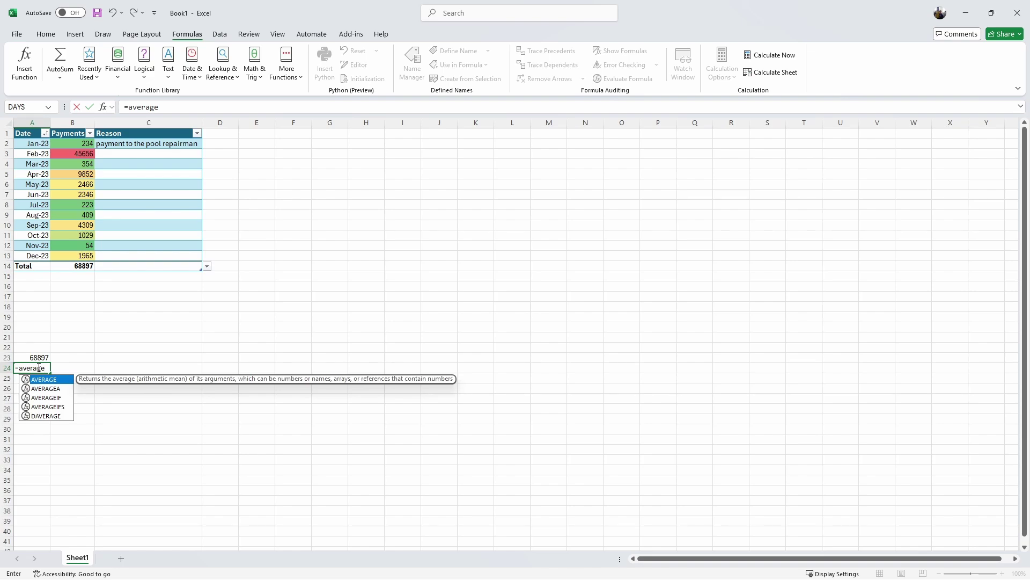
key("Tab")
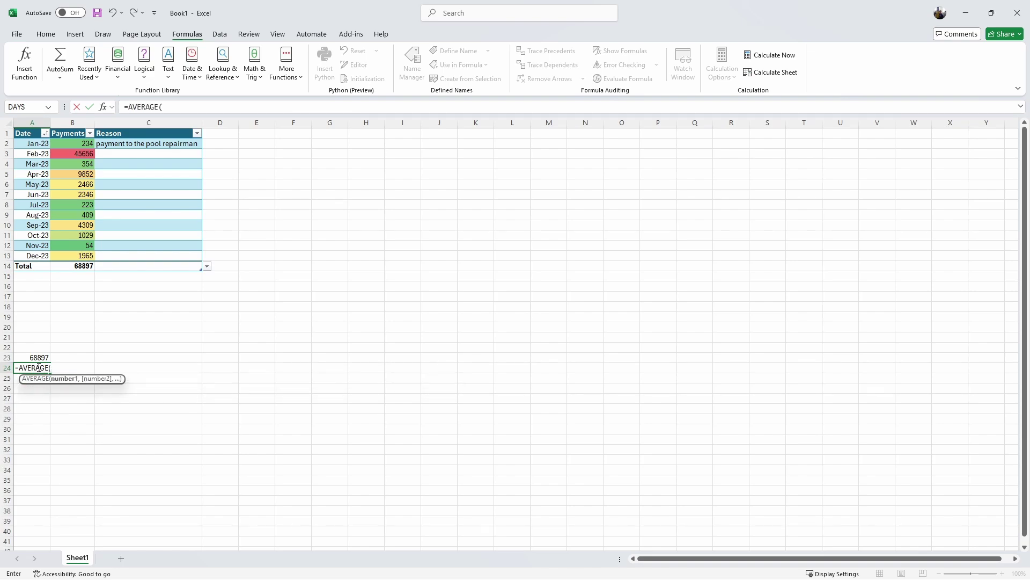
left_click_drag(80, 143, 92, 255)
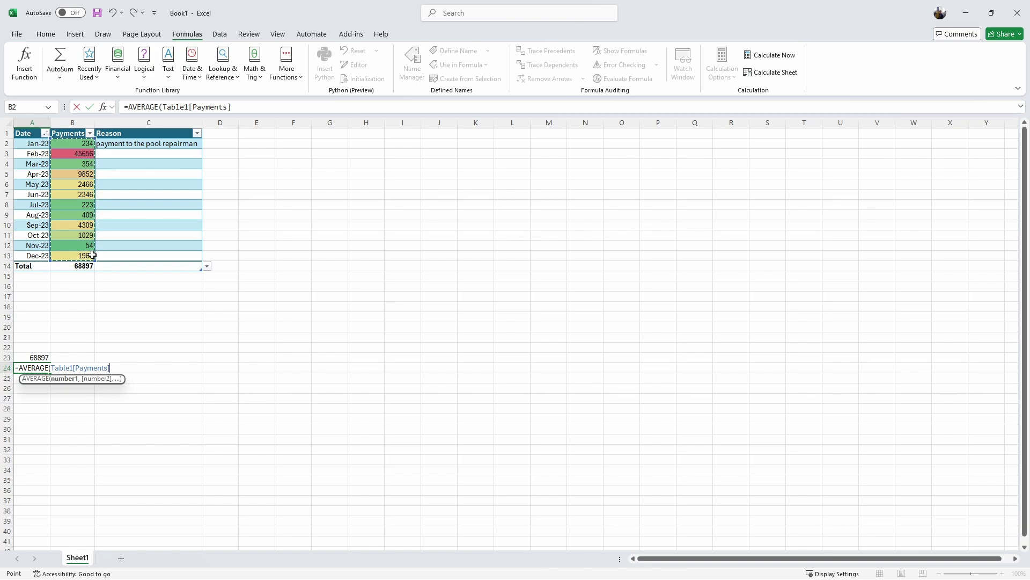
key("Return")
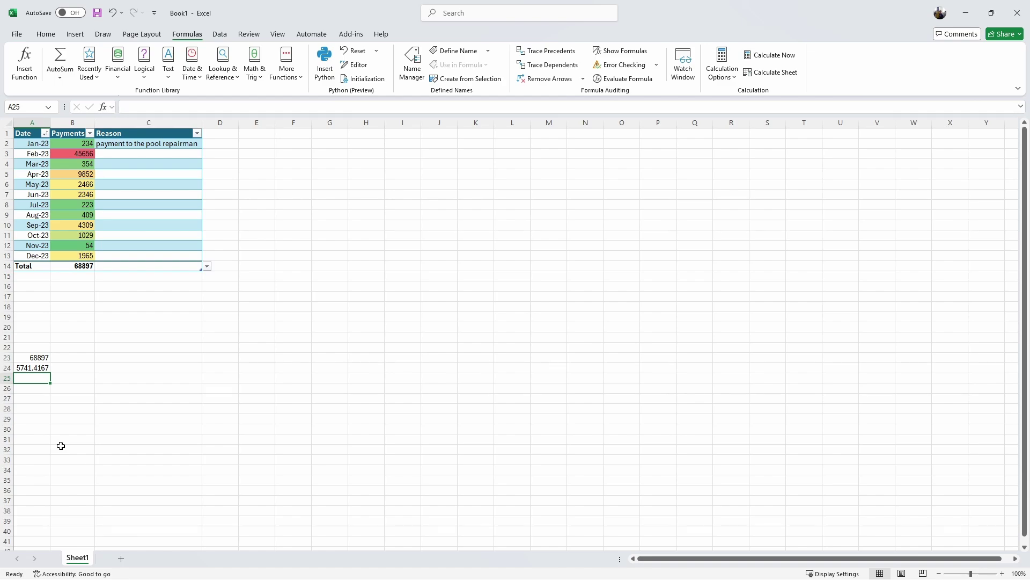
Step: Insert the recommended line chart for the dates and payments in A1:B13, and move it up closer to the table
left_click_drag(26, 134, 75, 257)
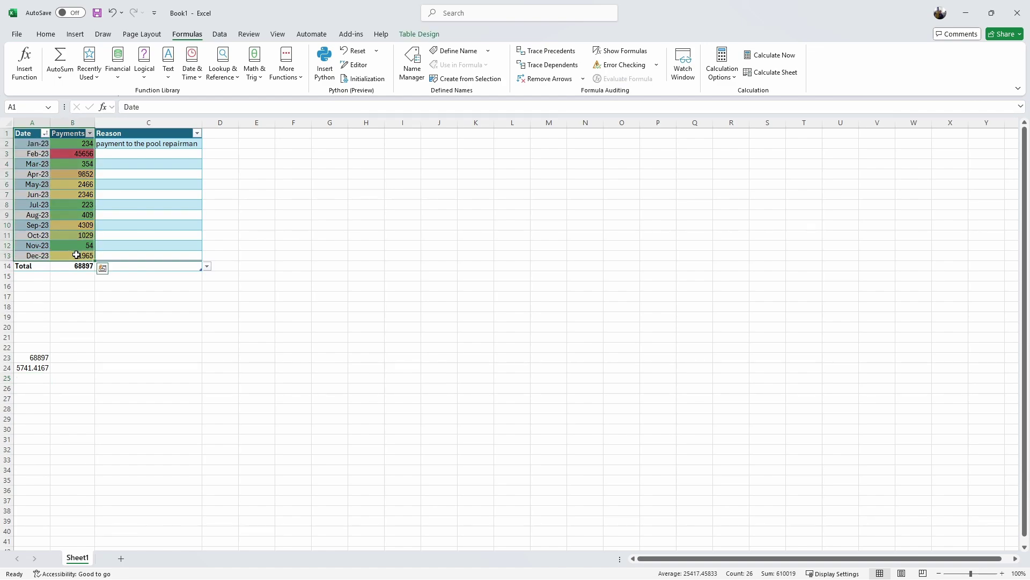
left_click(80, 36)
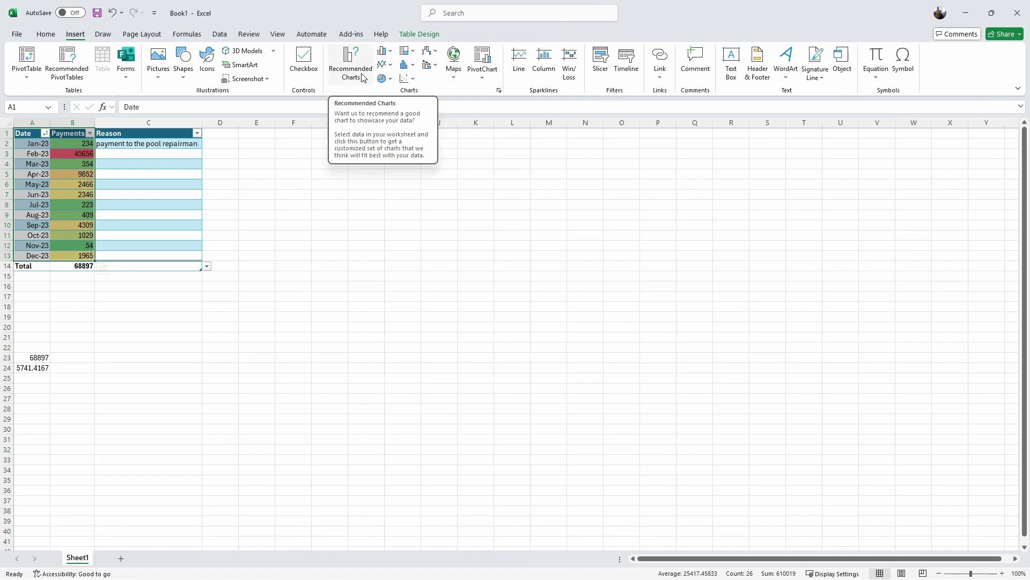
left_click(384, 64)
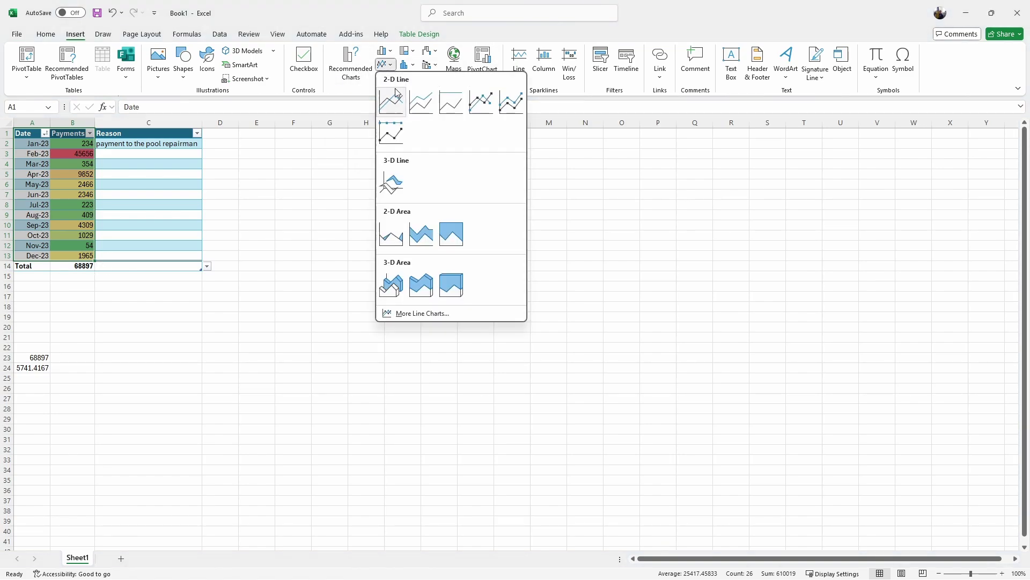
left_click(412, 65)
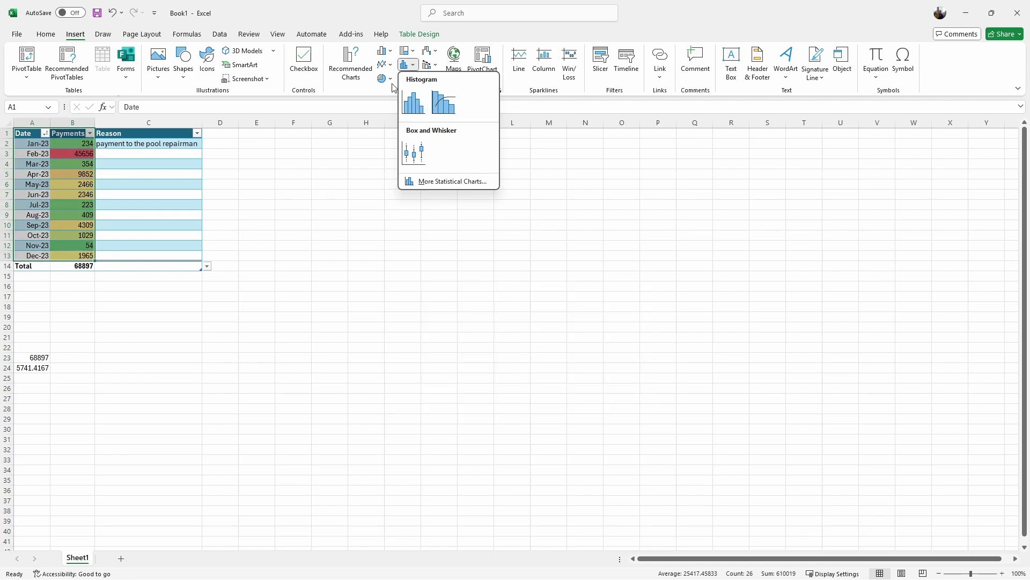
left_click(365, 67)
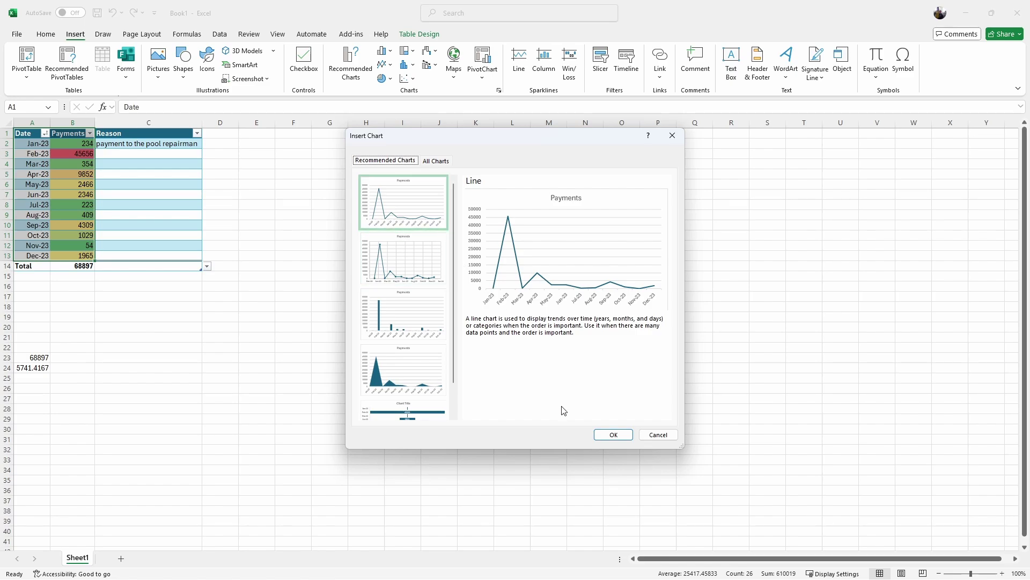
left_click(615, 436)
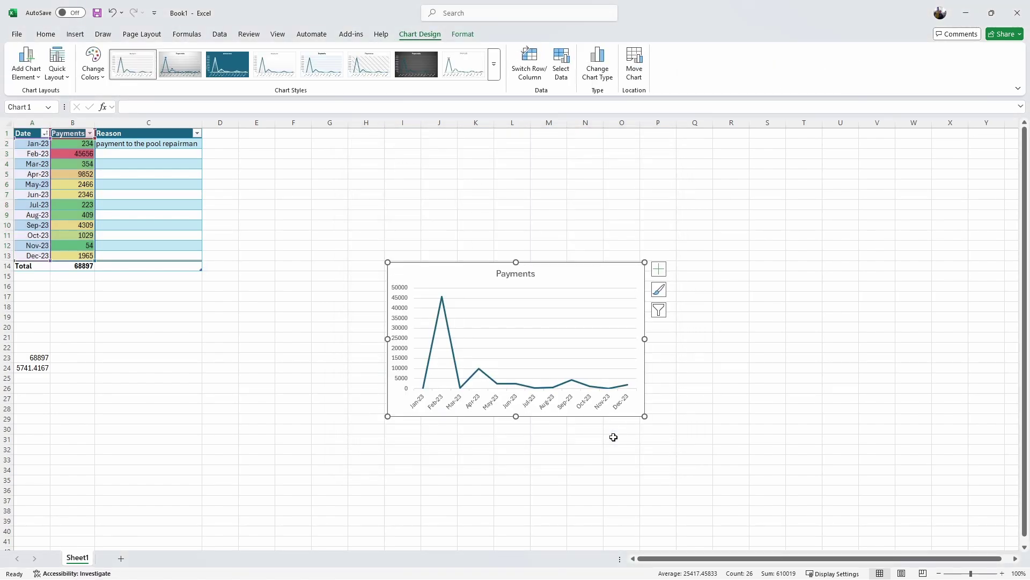
left_click(518, 310)
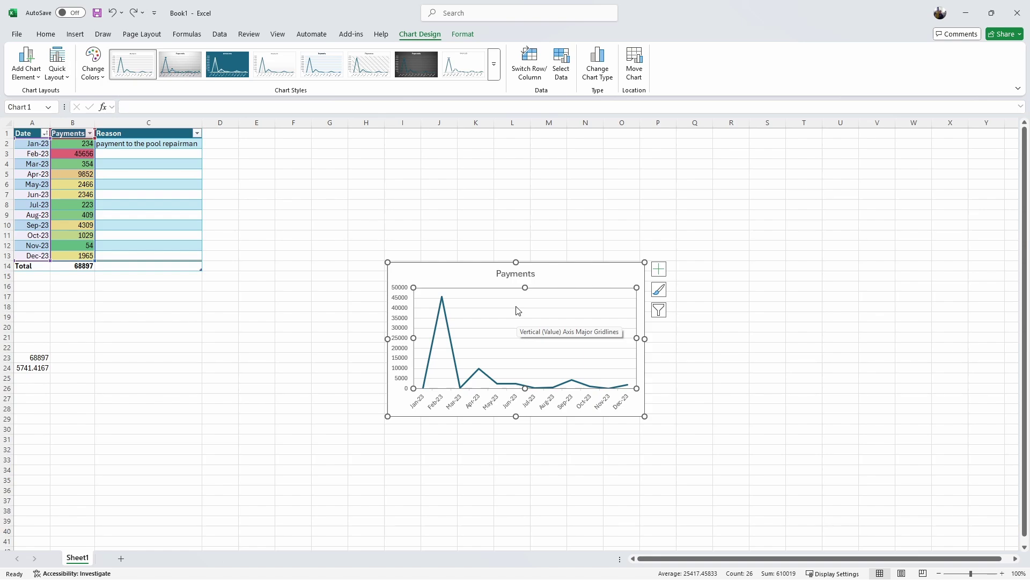
left_click_drag(469, 271, 397, 189)
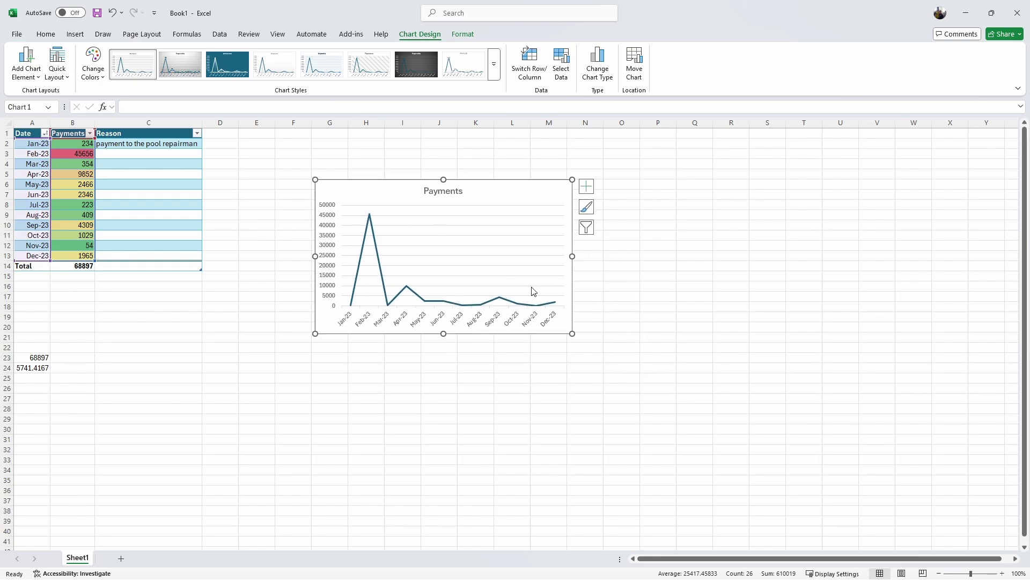
Step: Enlarge the Payments line chart down to about row 31, keeping its upper corner in place, and add a trendline
left_click_drag(572, 333, 687, 445)
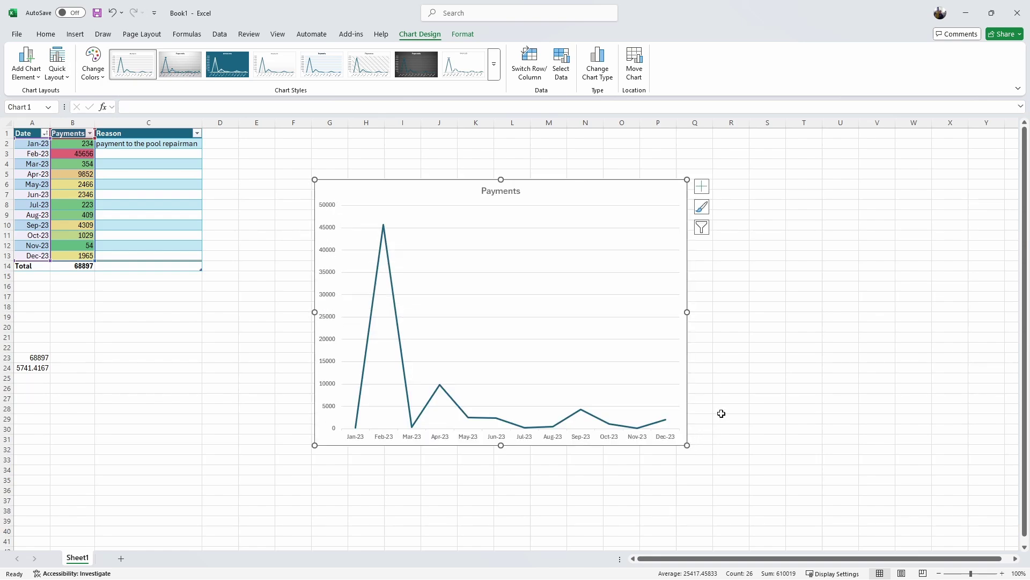
left_click(703, 187)
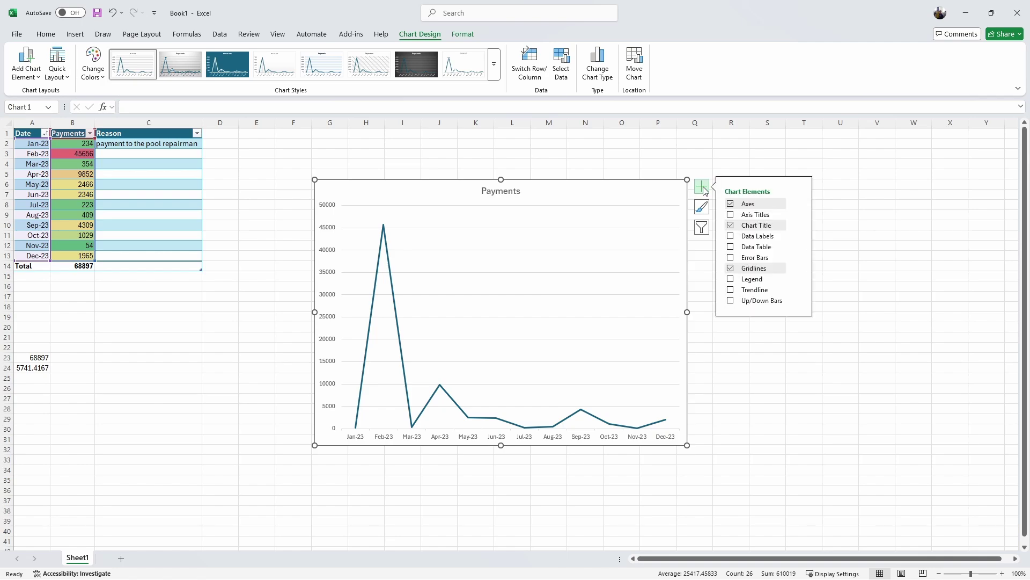
left_click(731, 289)
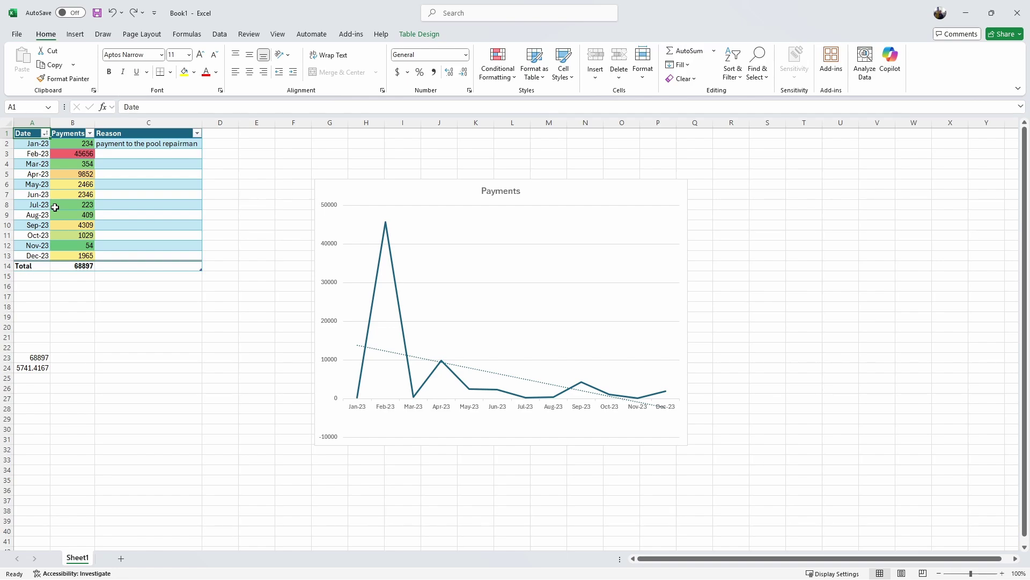
Step: Create a PivotTable from the whole payments table, A1:C14, placed on a new worksheet
left_click_drag(25, 137, 168, 265)
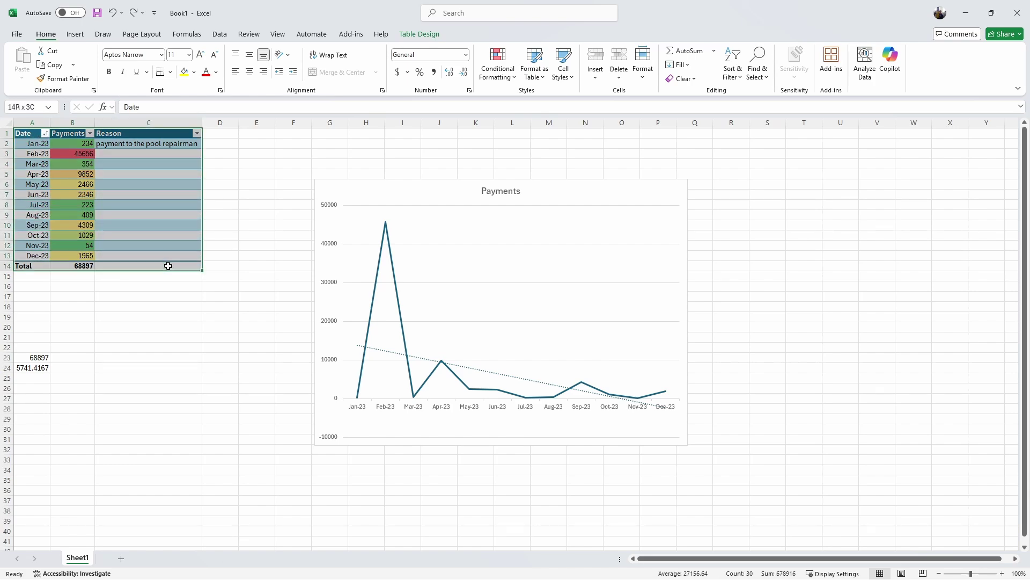
left_click(86, 36)
left_click(26, 56)
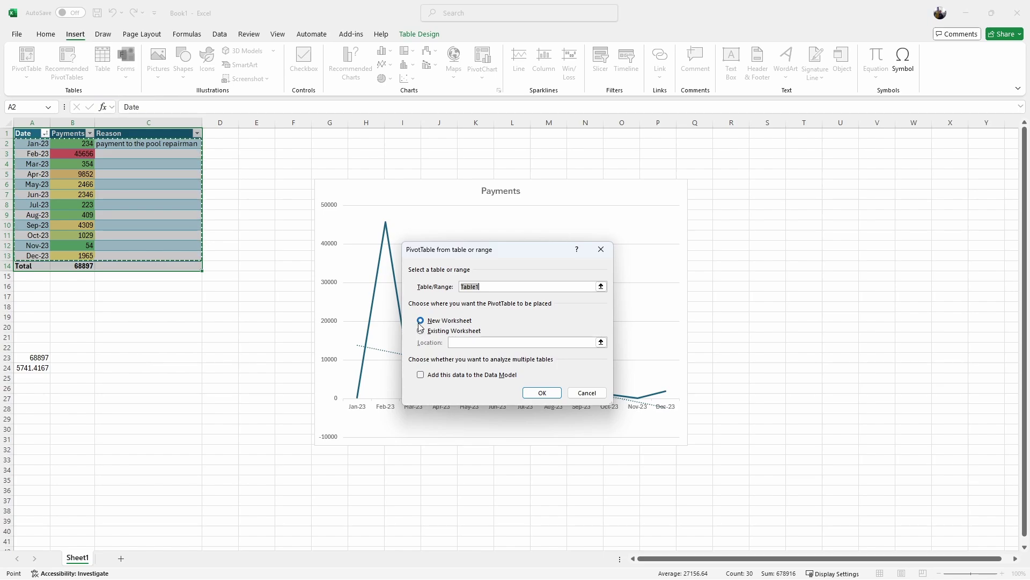
left_click(529, 392)
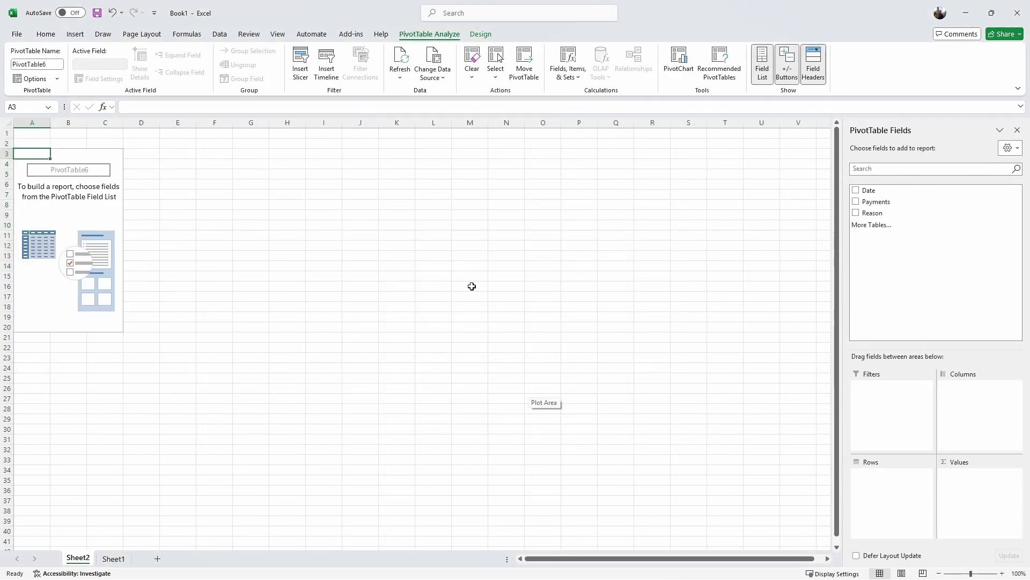
Step: Add the Date and Payments fields to the PivotTable, and compare it briefly with the source table on Sheet1
left_click(856, 191)
left_click(856, 202)
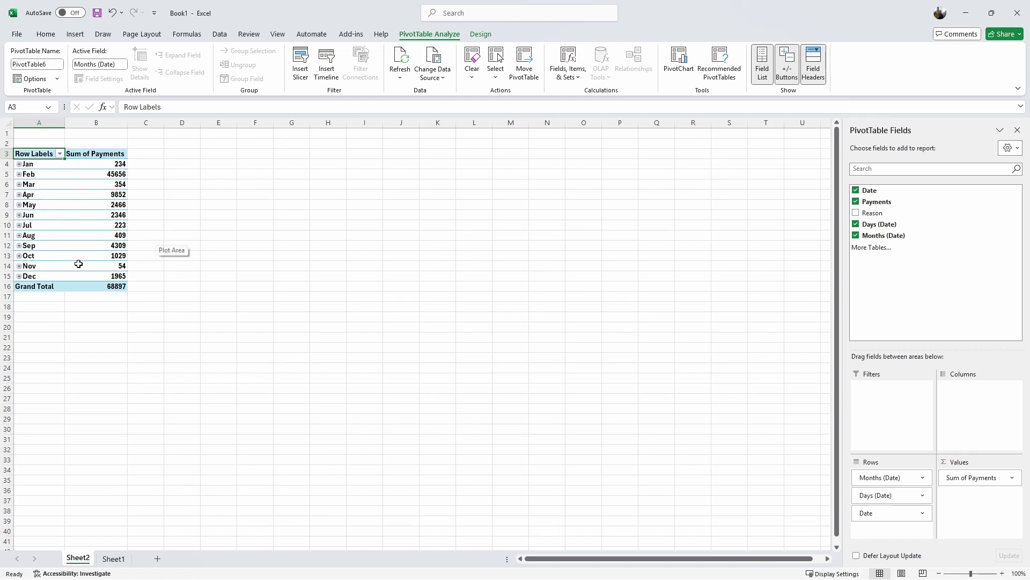
left_click(110, 560)
left_click(78, 558)
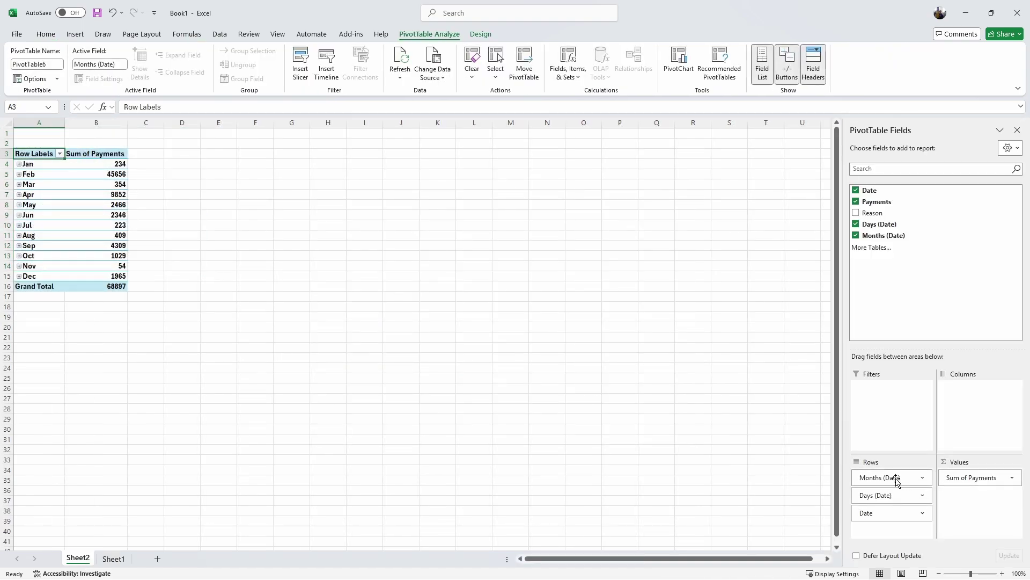
Step: Move the Months (Date), Days (Date) and Date fields from the PivotTable's Rows area to its Columns area
left_click_drag(894, 479, 966, 396)
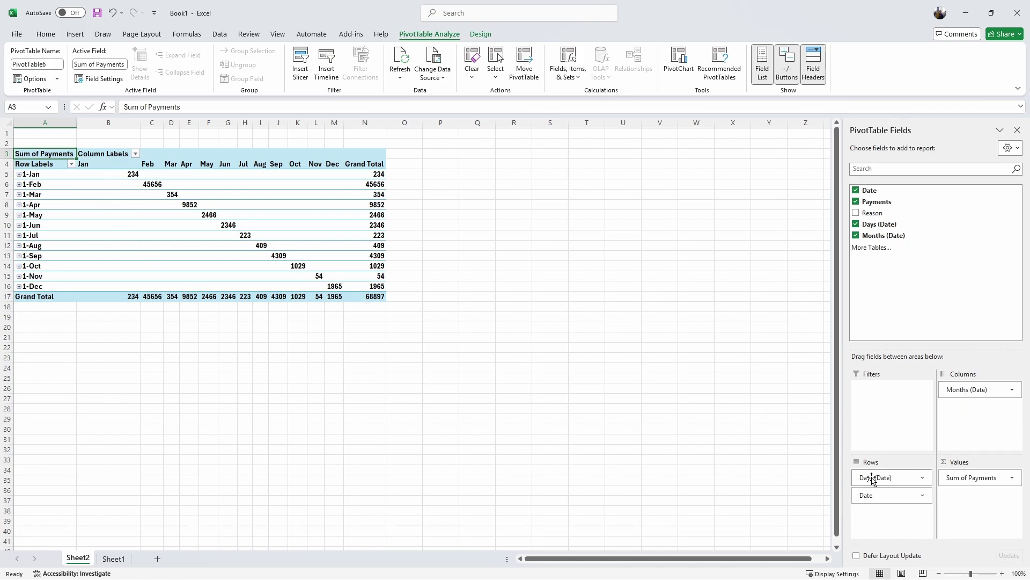
left_click_drag(865, 479, 963, 408)
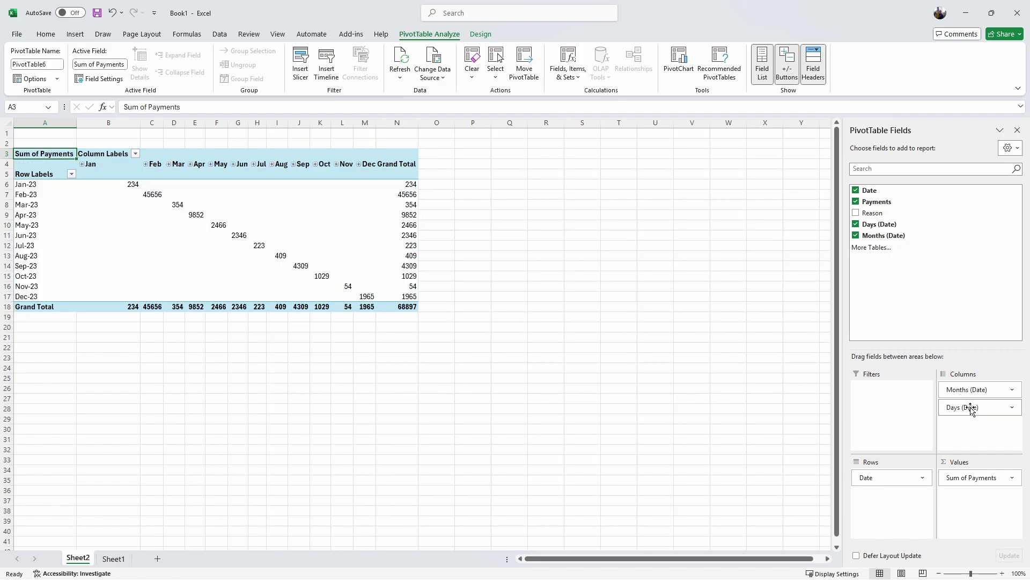
left_click_drag(895, 478, 961, 425)
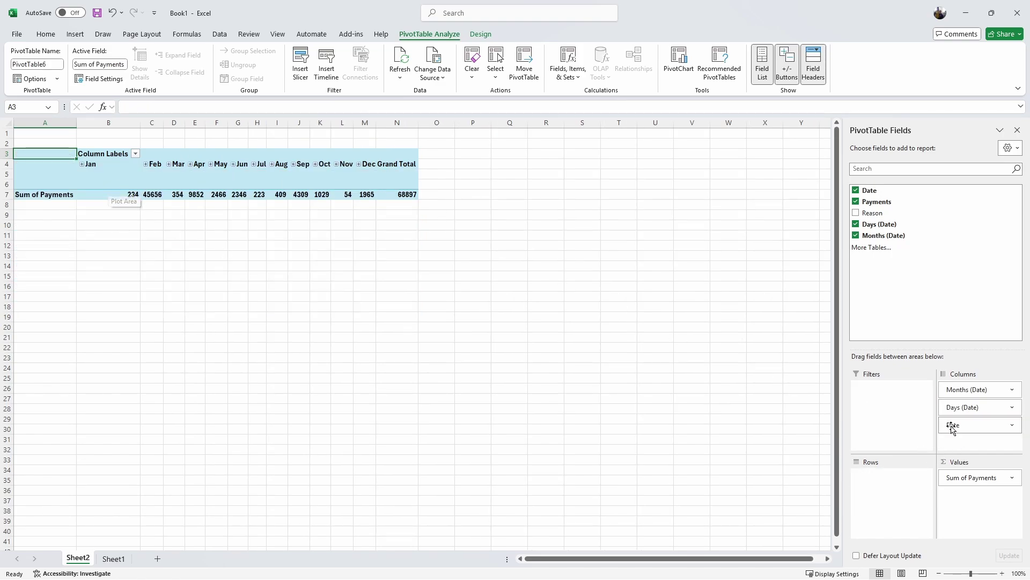
mouse_move(961, 390)
left_mouse_down()
mouse_move(910, 479)
mouse_move(894, 388)
mouse_move(966, 375)
mouse_move(966, 384)
left_mouse_up()
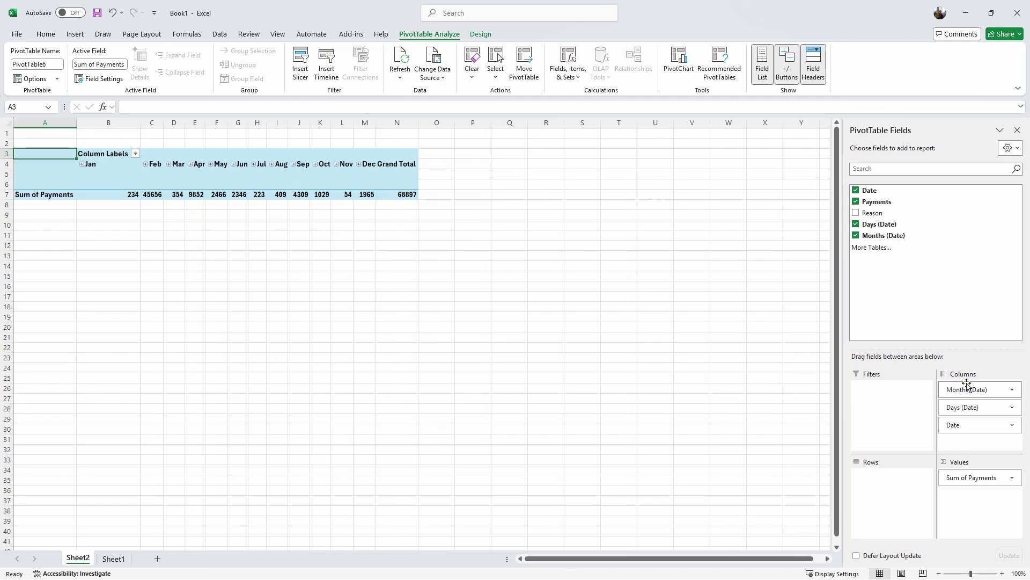